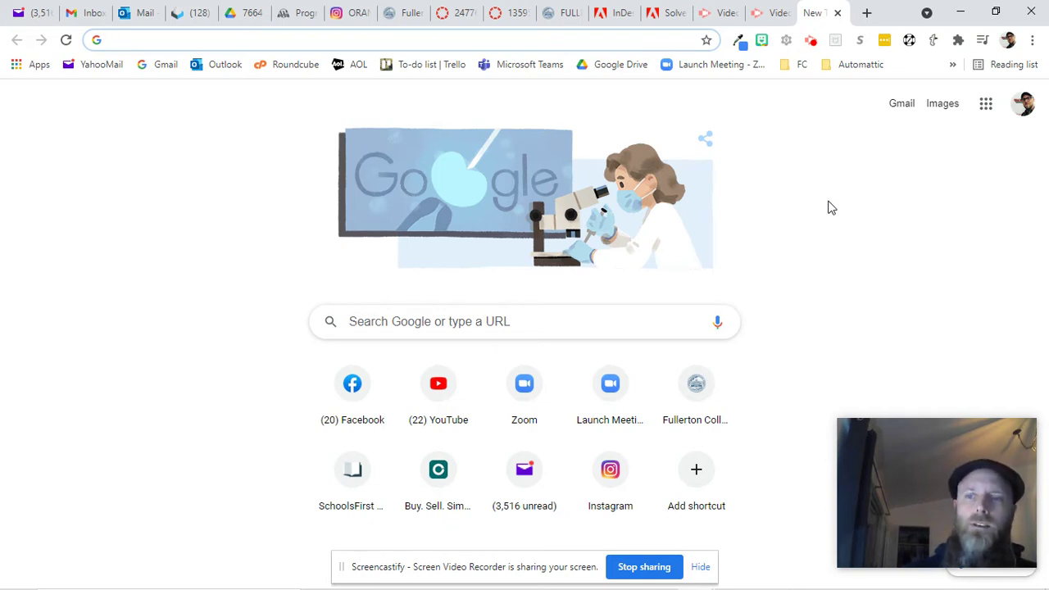
- Search the web for "google fonts" and open the Google Fonts website from the results
left_click(653, 41)
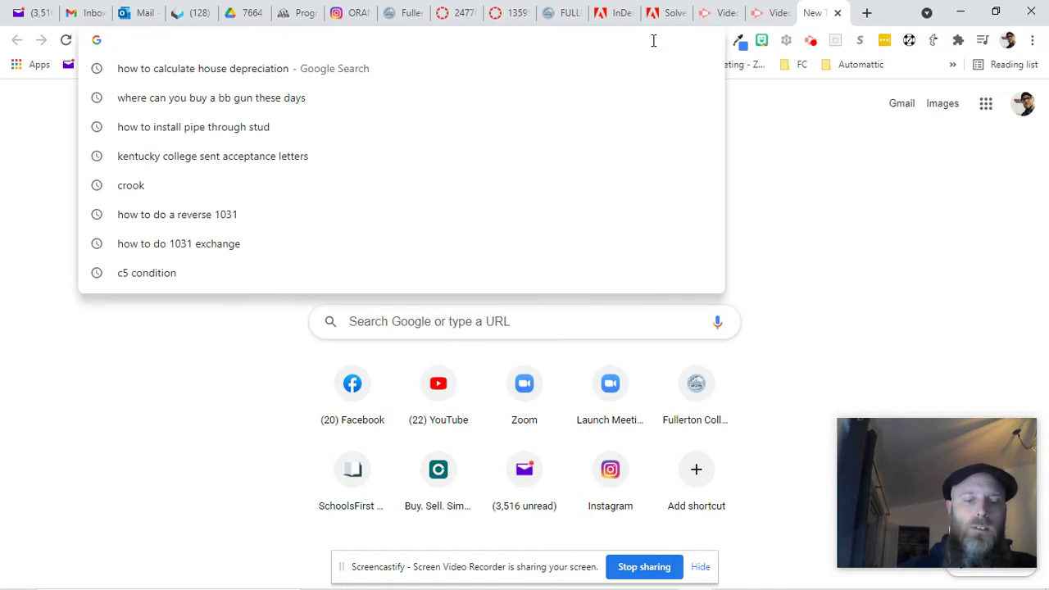
type("google fonts")
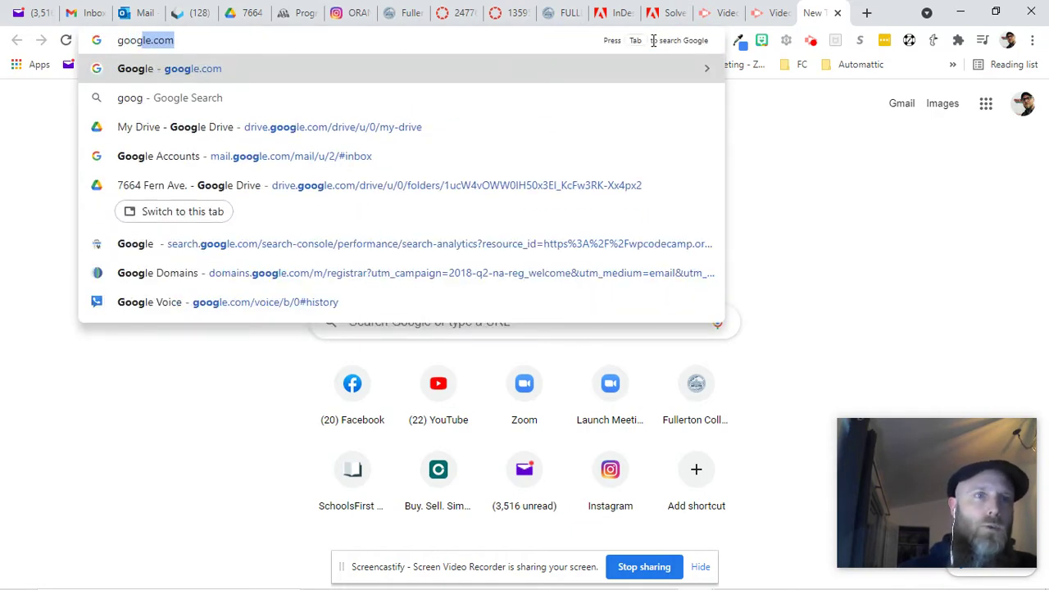
key("Return")
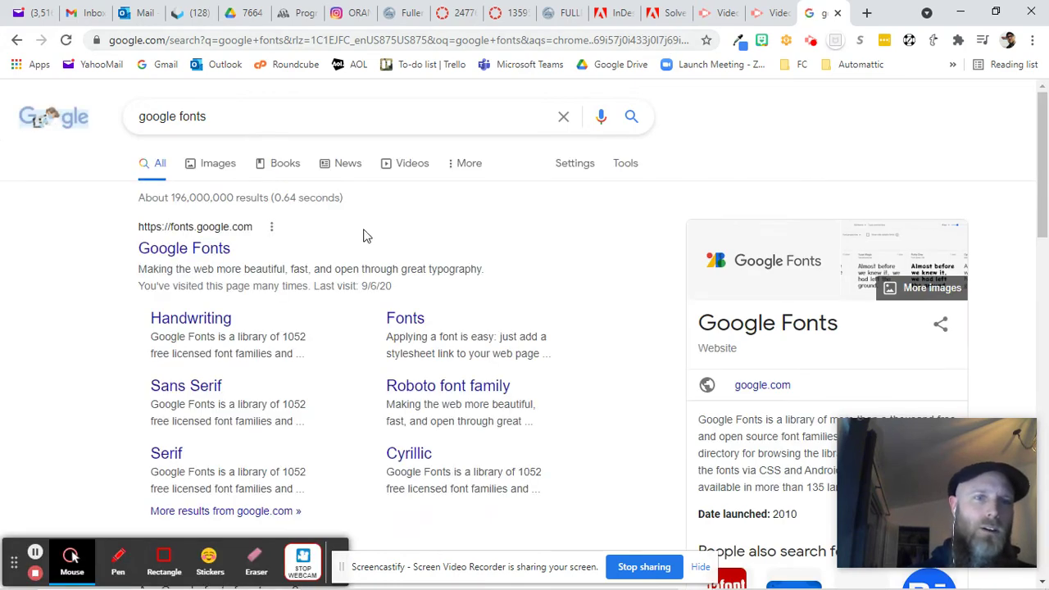
left_click(188, 250)
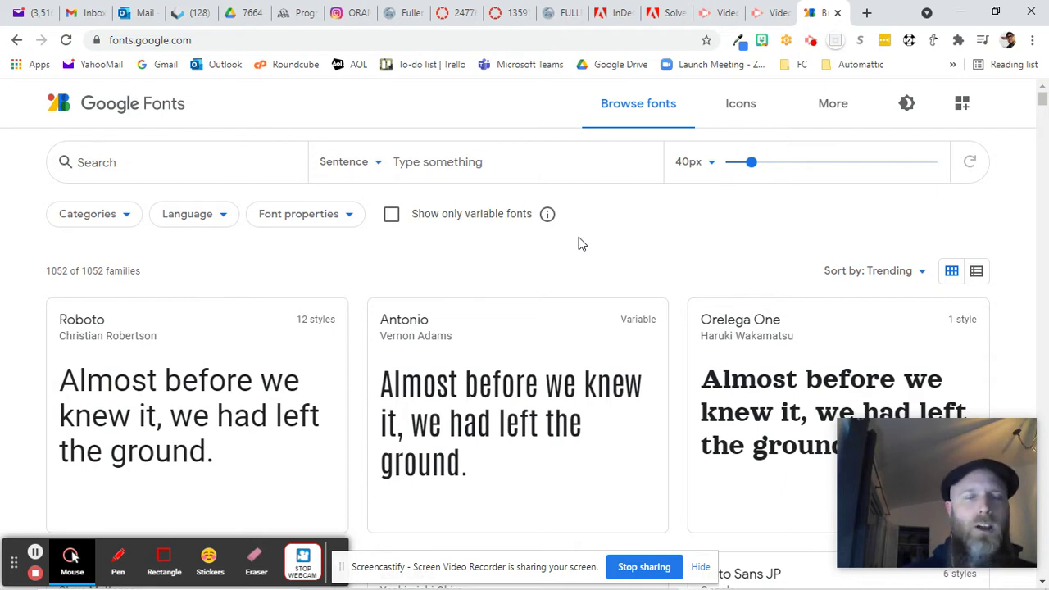
- Set the custom preview text for the font list to "DART 100 rulezzz!"
left_click(212, 160)
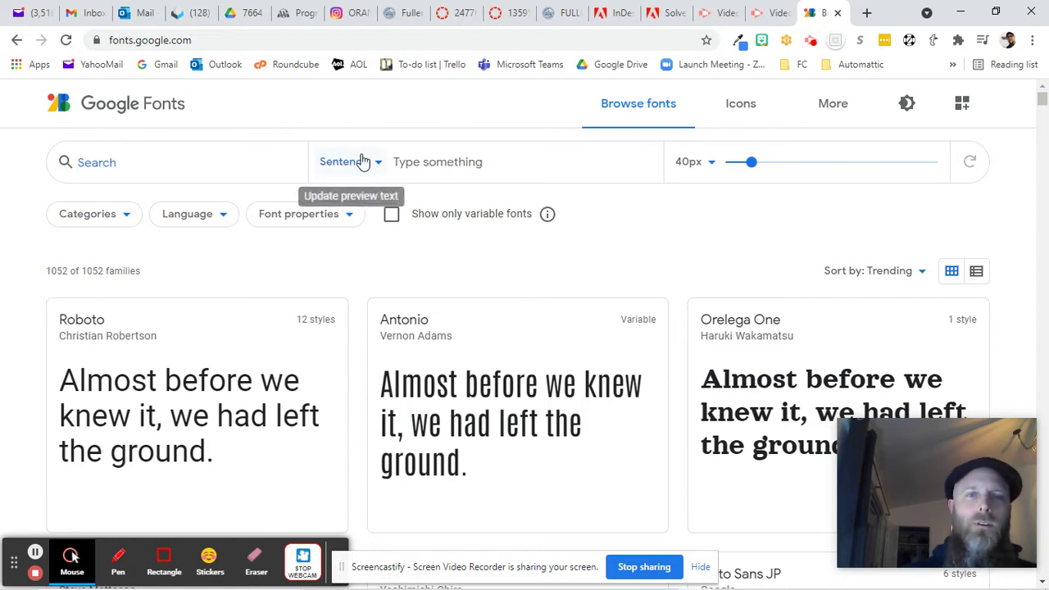
left_click(413, 162)
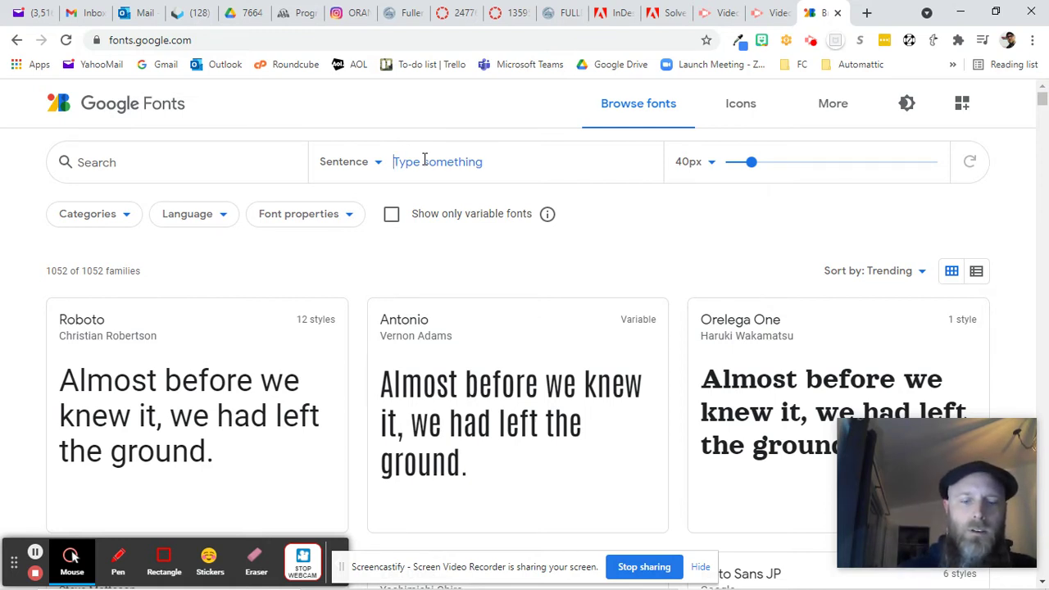
type("DART ")
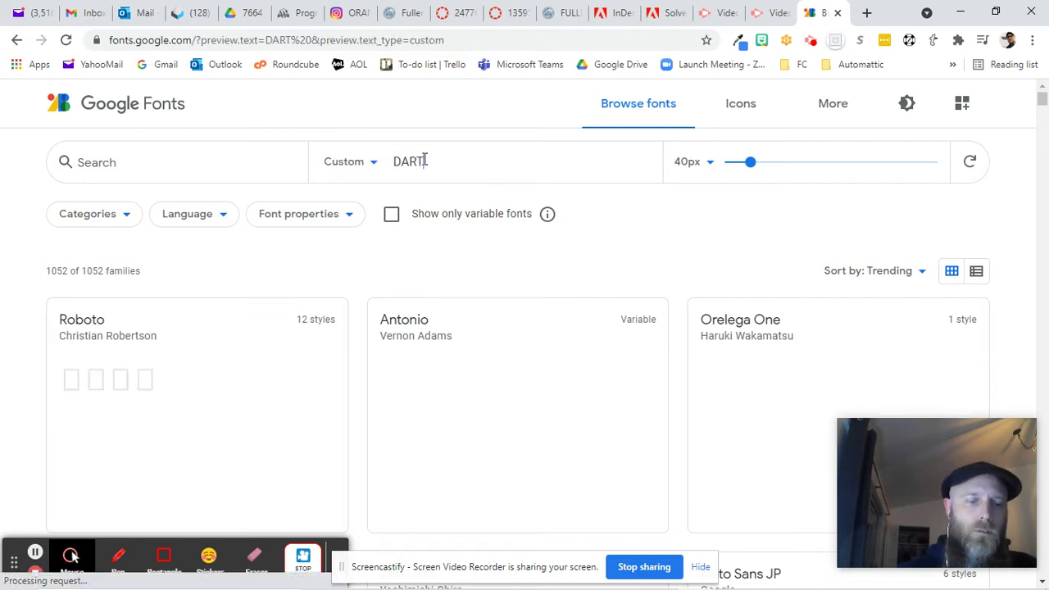
type("100 rule")
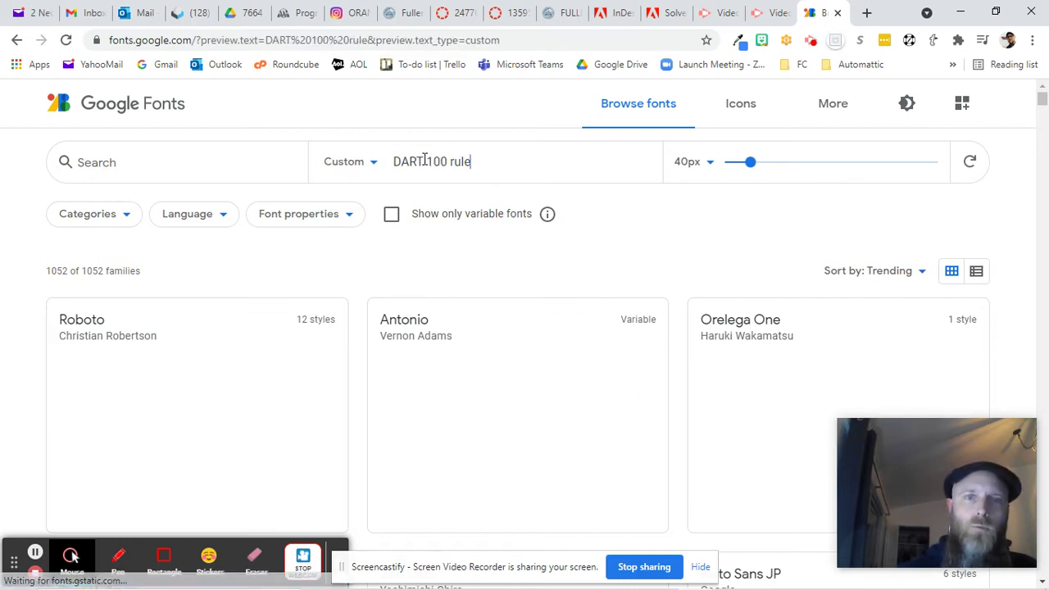
type("zzz!")
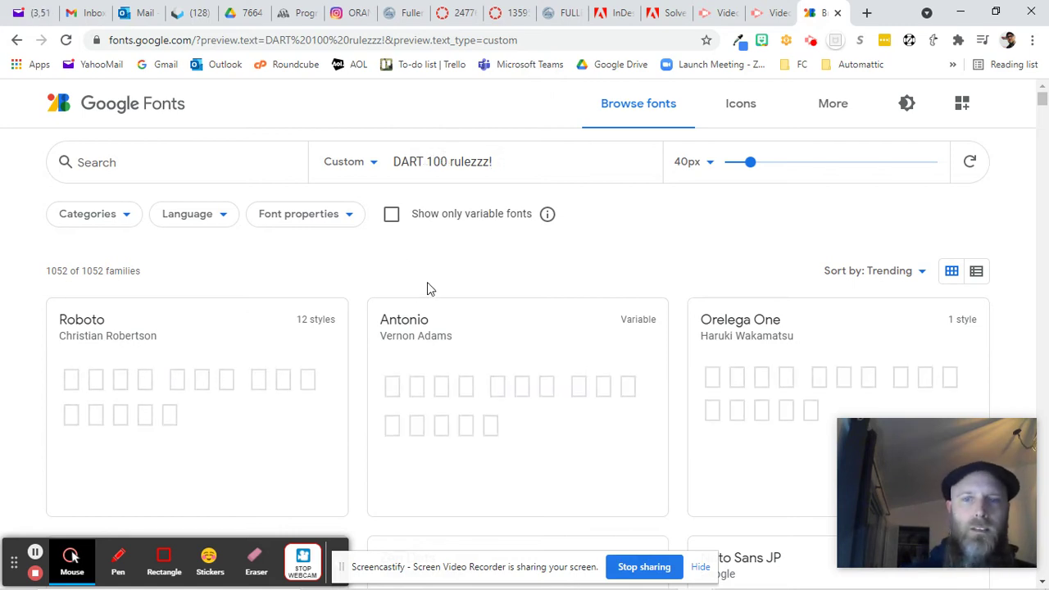
- Look over the font previews and reduce the preview size to 32px
scroll(357, 256, "down", 1)
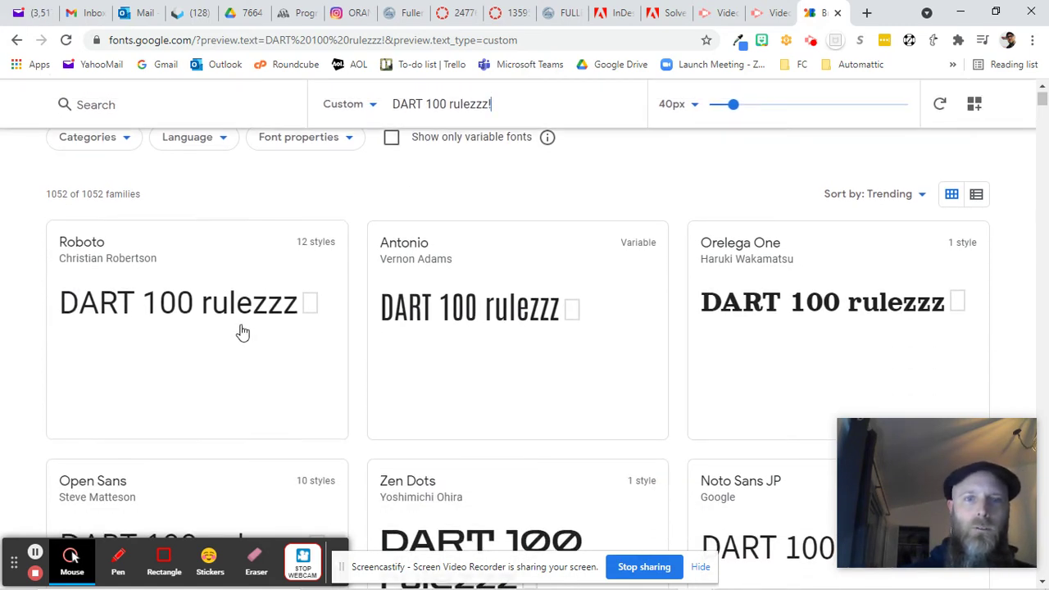
scroll(681, 314, "down", 3)
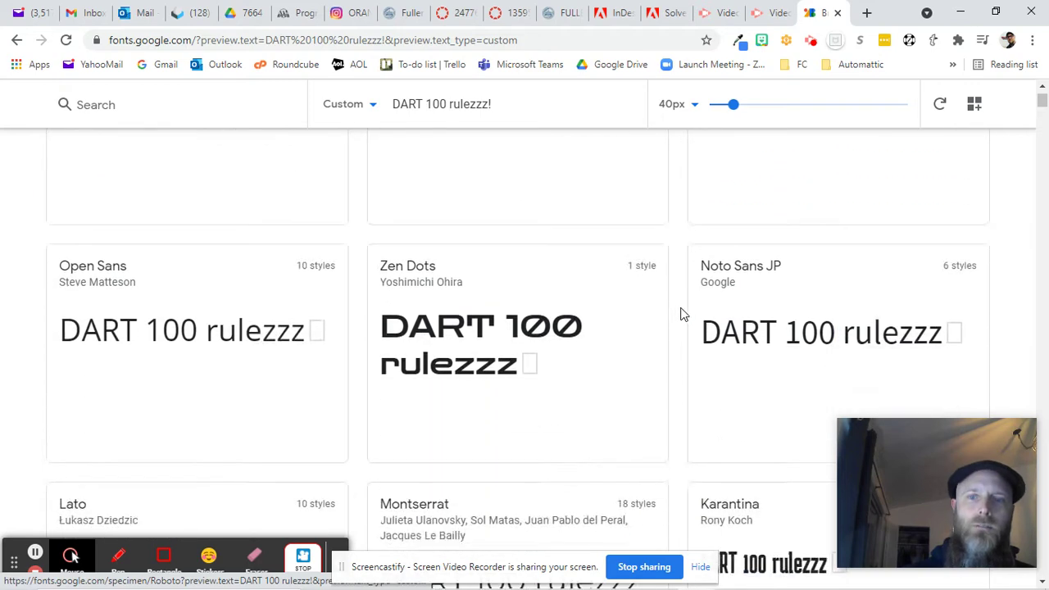
scroll(359, 375, "down", 4)
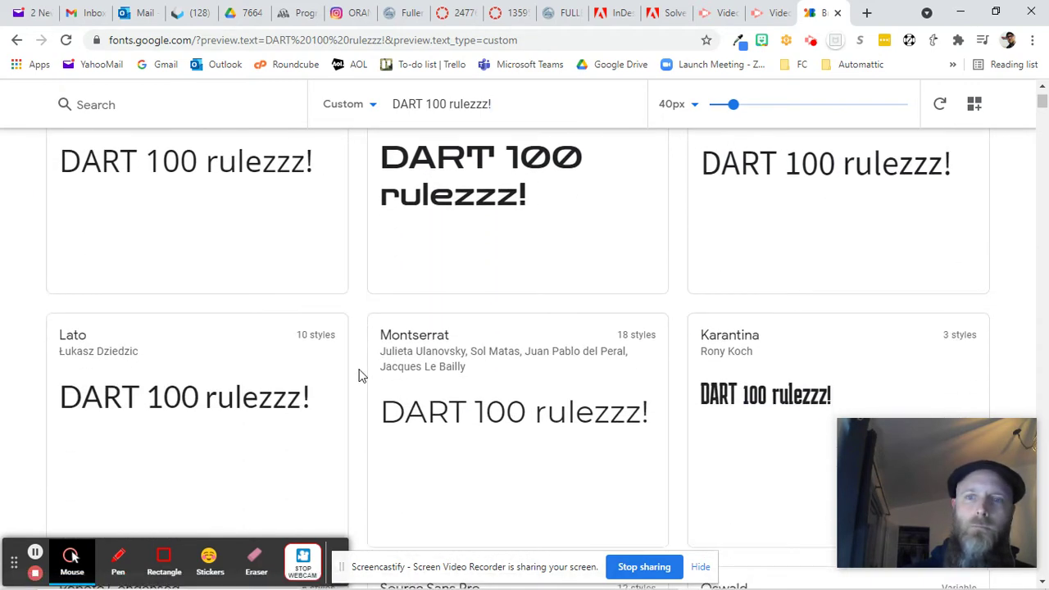
scroll(358, 375, "up", 8)
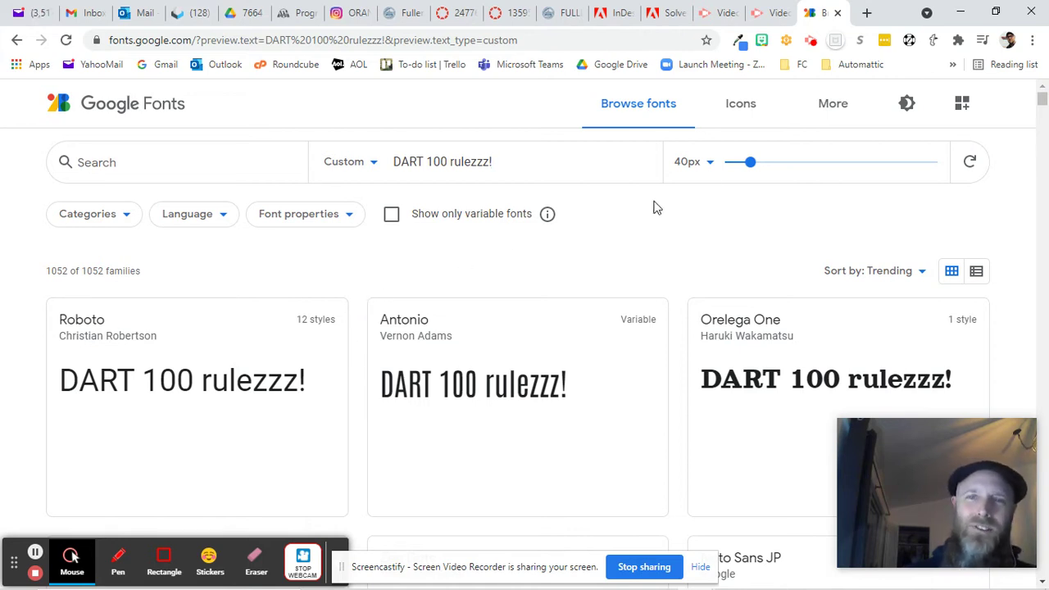
mouse_move(750, 164)
left_mouse_down()
mouse_move(737, 170)
mouse_move(745, 167)
left_mouse_up()
left_click(208, 163)
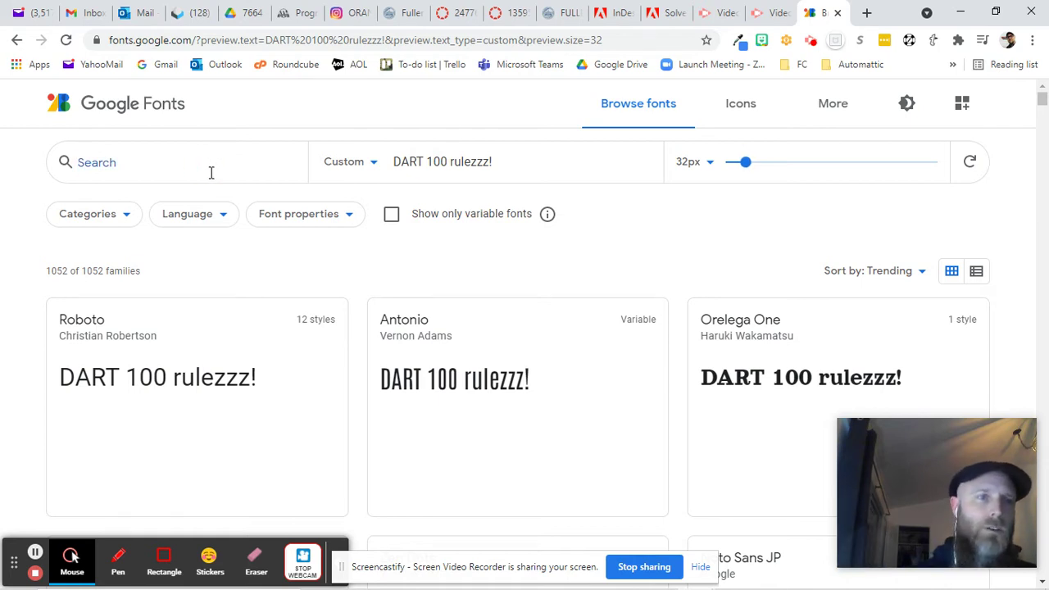
- Limit the font categories to Display only by excluding Serif, Sans Serif, Handwriting and Monospace
left_click(130, 216)
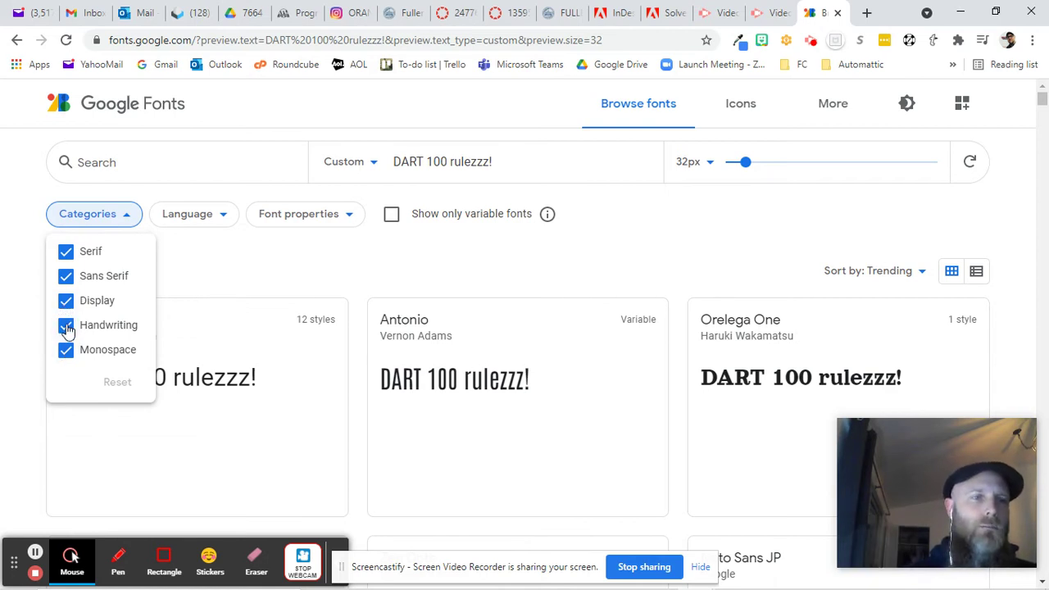
left_click(66, 326)
left_click(66, 350)
left_click(66, 277)
left_click(66, 251)
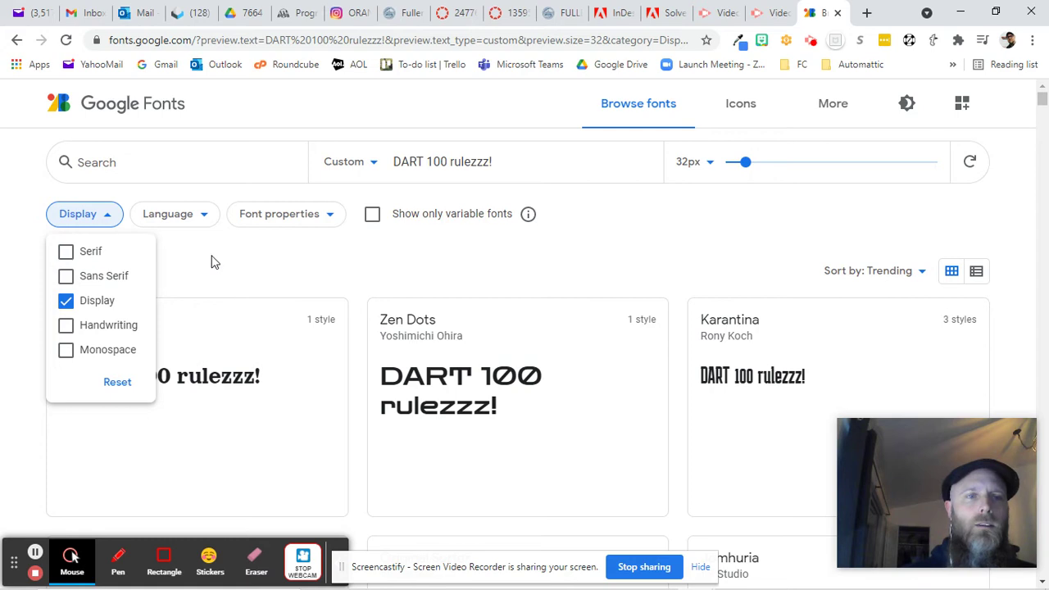
left_click(212, 261)
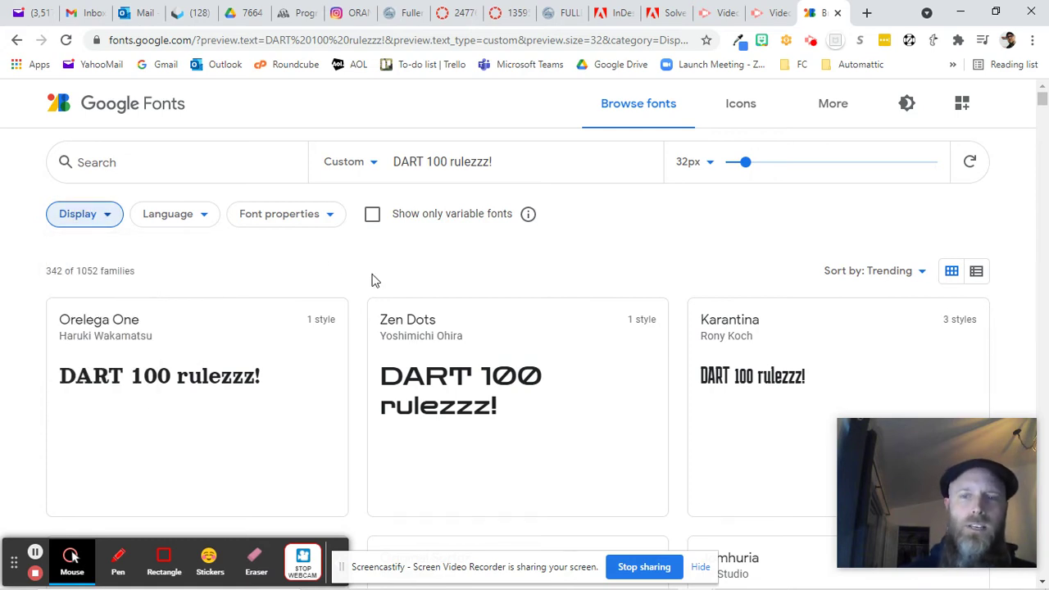
- Browse the Display fonts and switch the category filter to Serif only
scroll(372, 280, "down", 2)
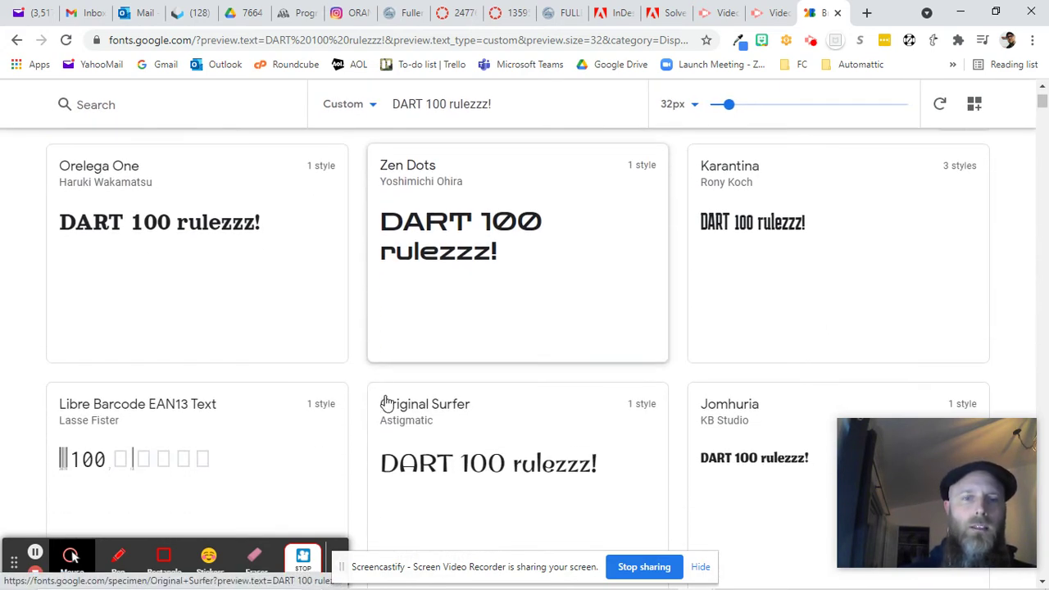
scroll(358, 436, "down", 5)
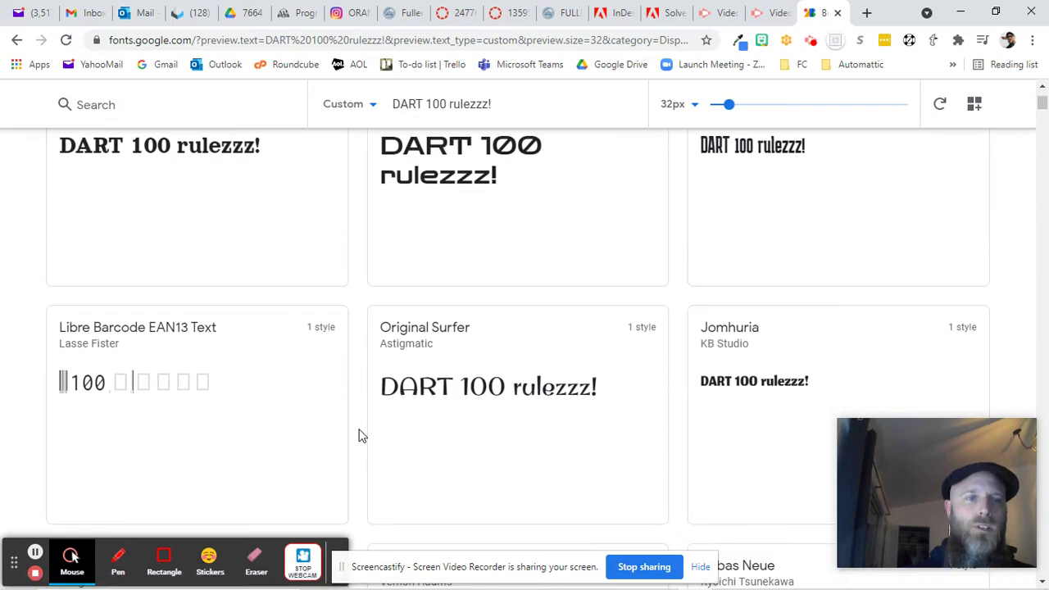
scroll(357, 435, "up", 2)
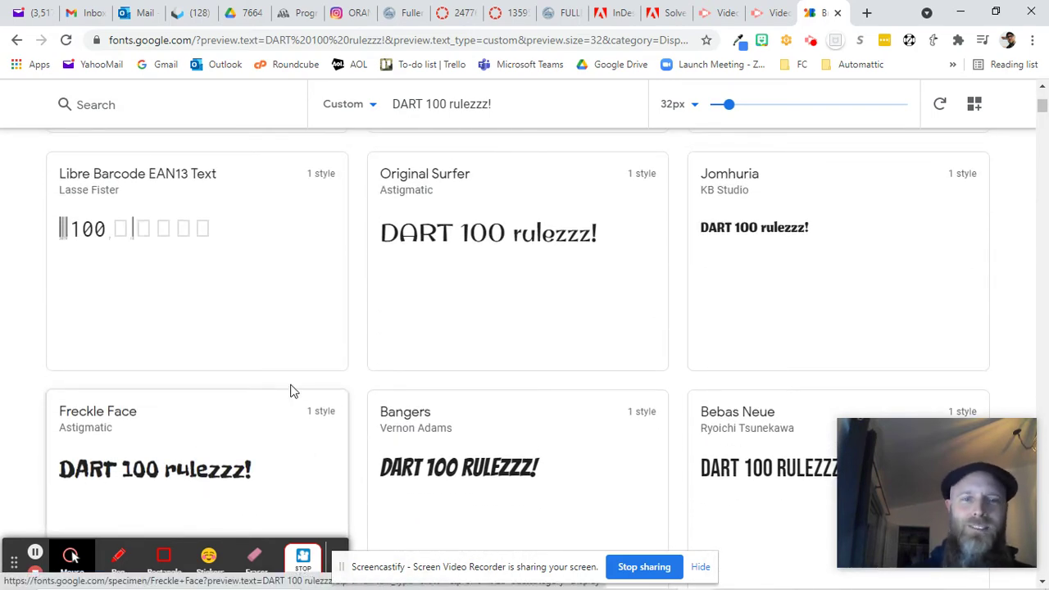
scroll(358, 382, "up", 5)
scroll(256, 287, "down", 1)
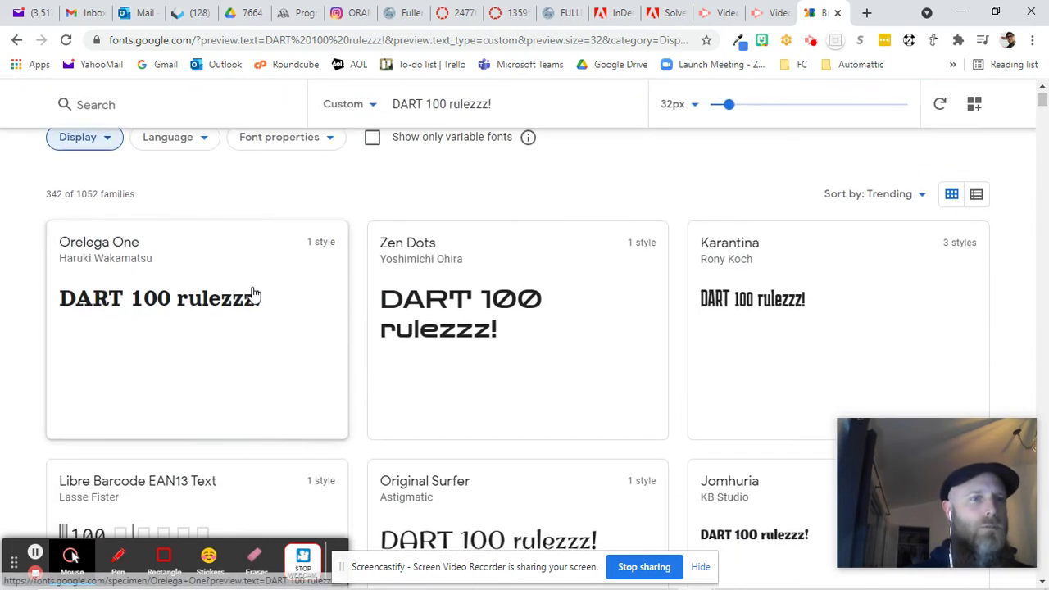
scroll(252, 295, "up", 1)
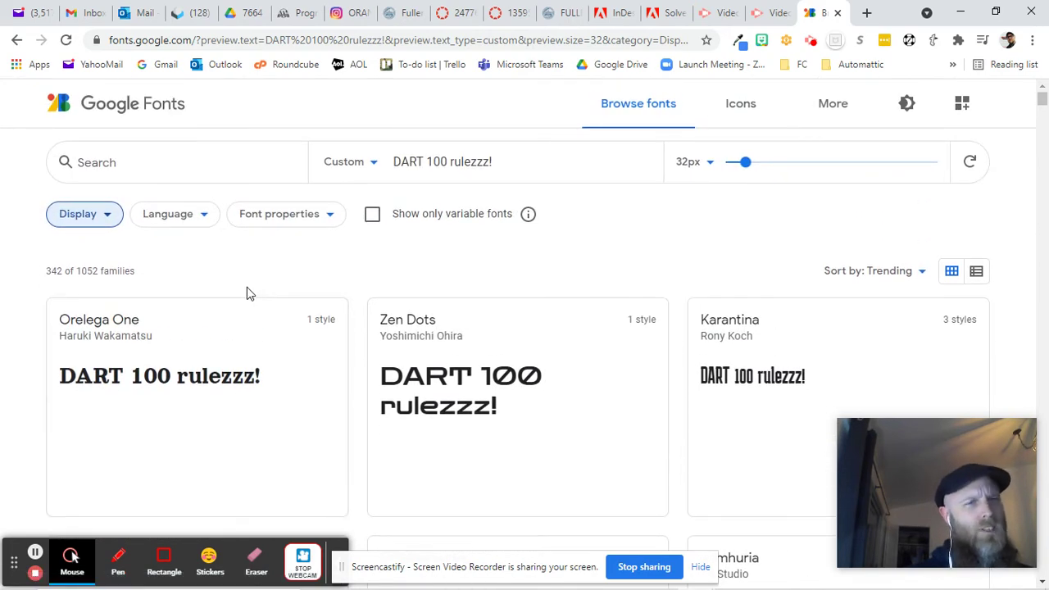
left_click(107, 218)
left_click(66, 254)
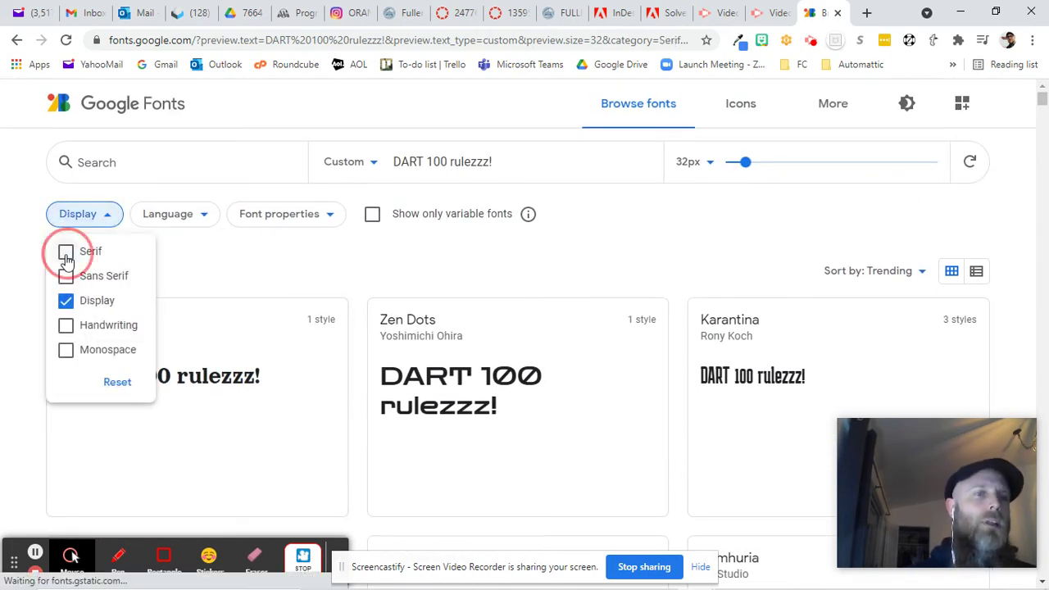
left_click(66, 301)
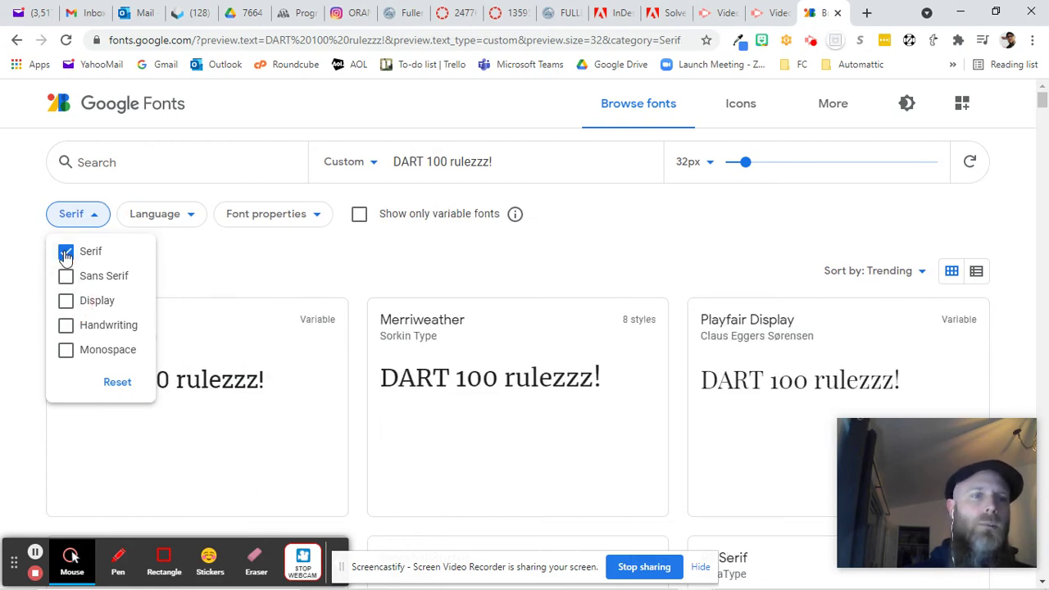
- Include Sans Serif, Display, Handwriting and Monospace again alongside Serif in the category filter
left_click(66, 277)
left_click(65, 301)
left_click(65, 326)
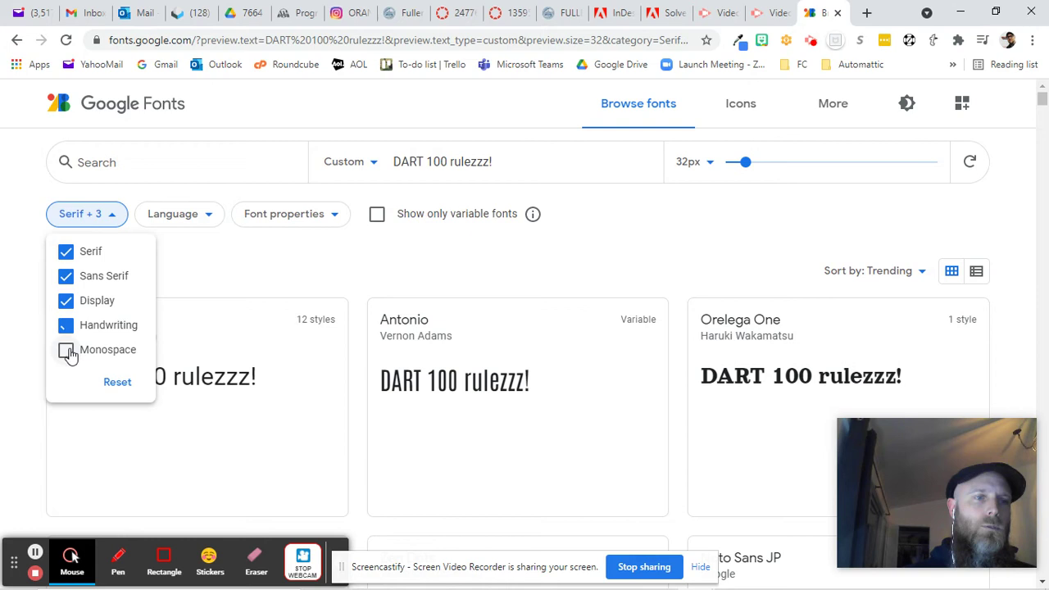
left_click(65, 350)
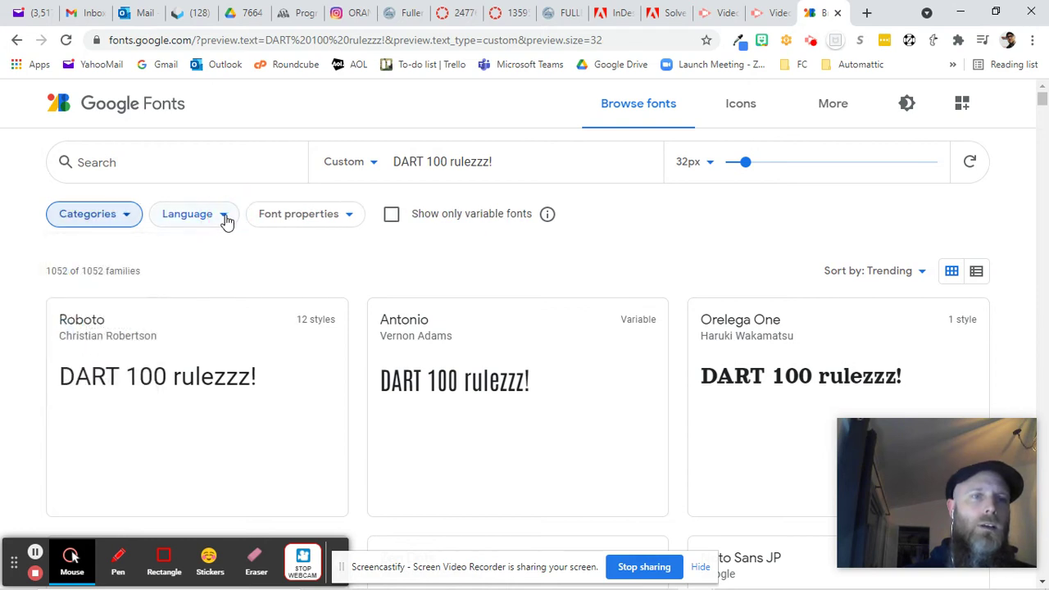
left_click(225, 218)
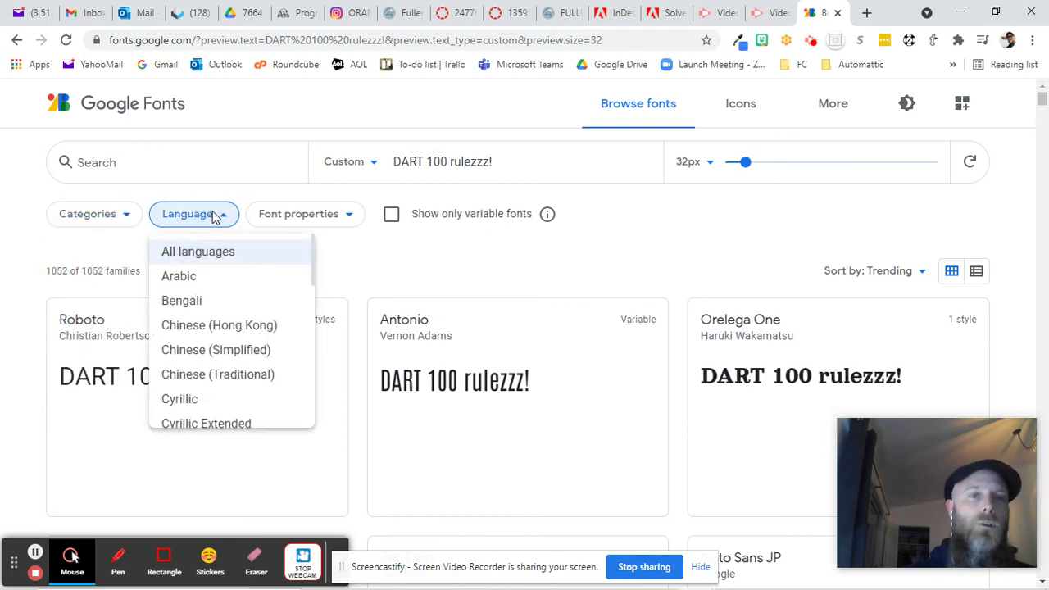
left_click(221, 218)
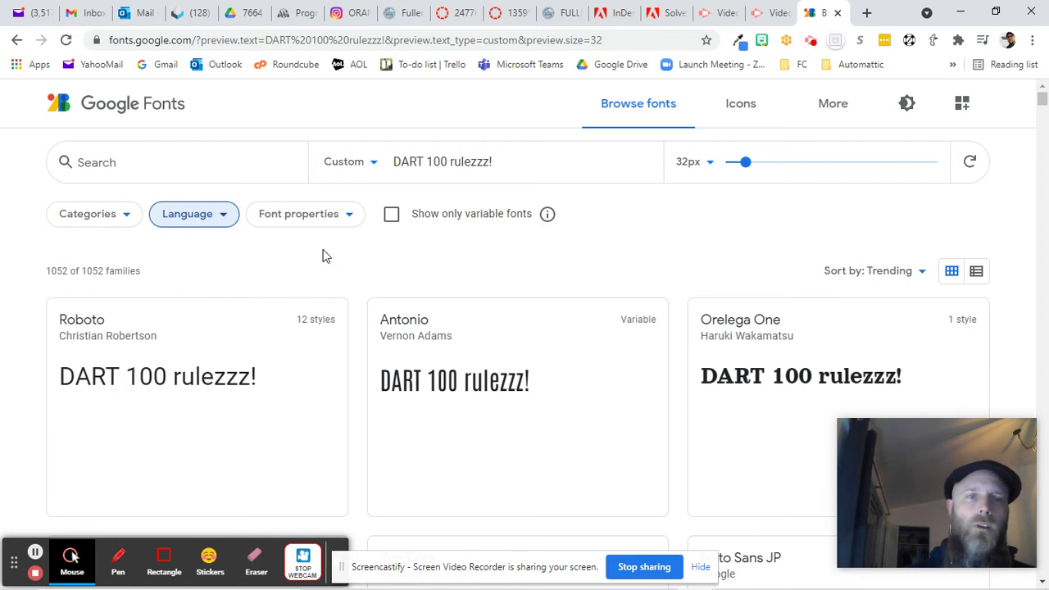
- Enable the number of styles filter at All and the thickness filter, raising the thickness to about three quarters of its range
left_click(348, 215)
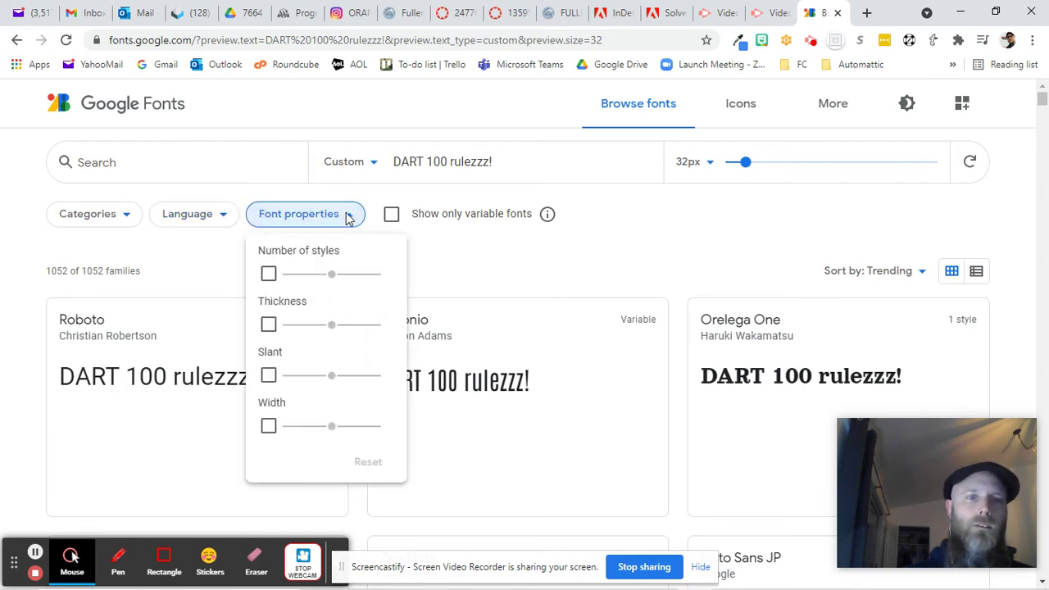
left_click(269, 273)
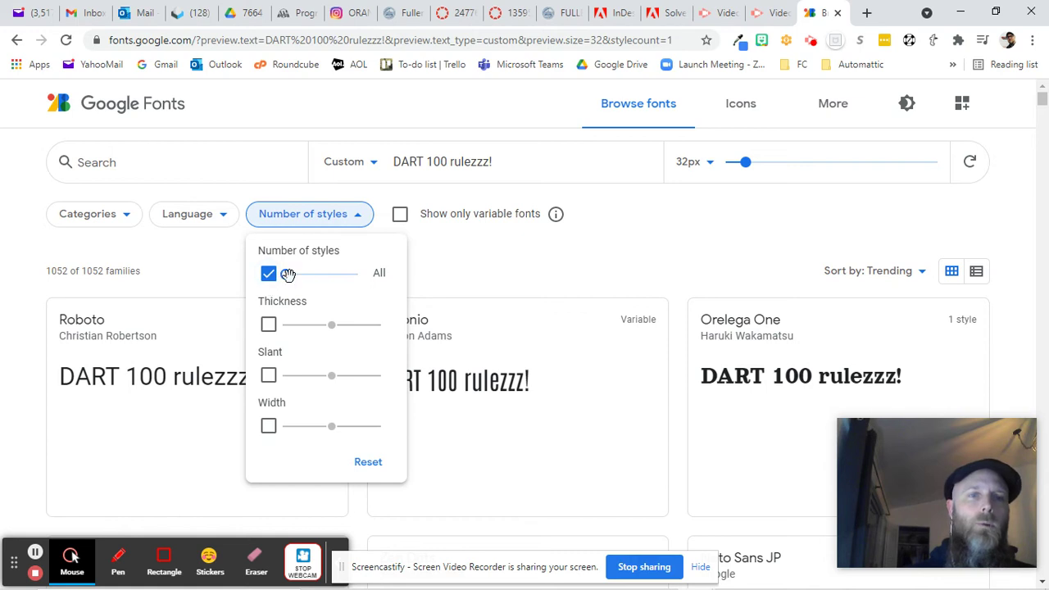
left_click(269, 325)
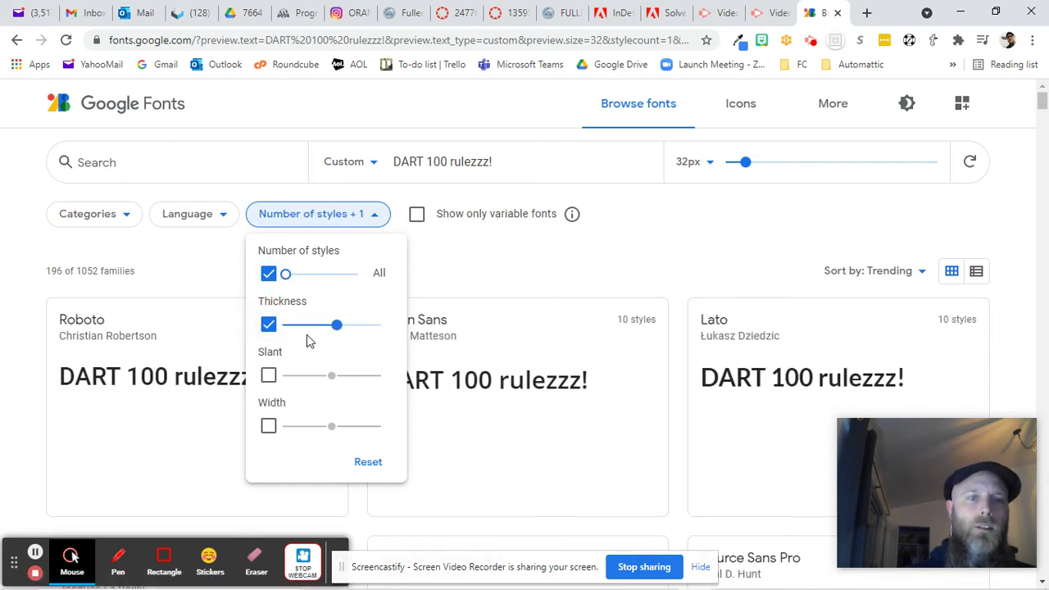
left_click_drag(335, 325, 357, 325)
left_click(306, 327)
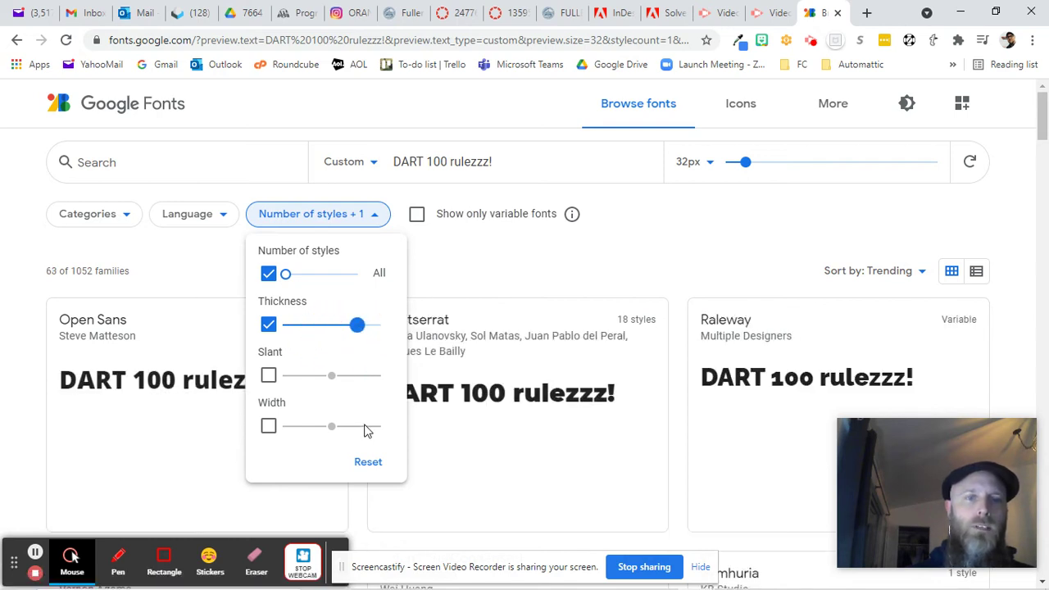
- Enable the slant filter in the font properties and lower it to its minimum
left_click(268, 376)
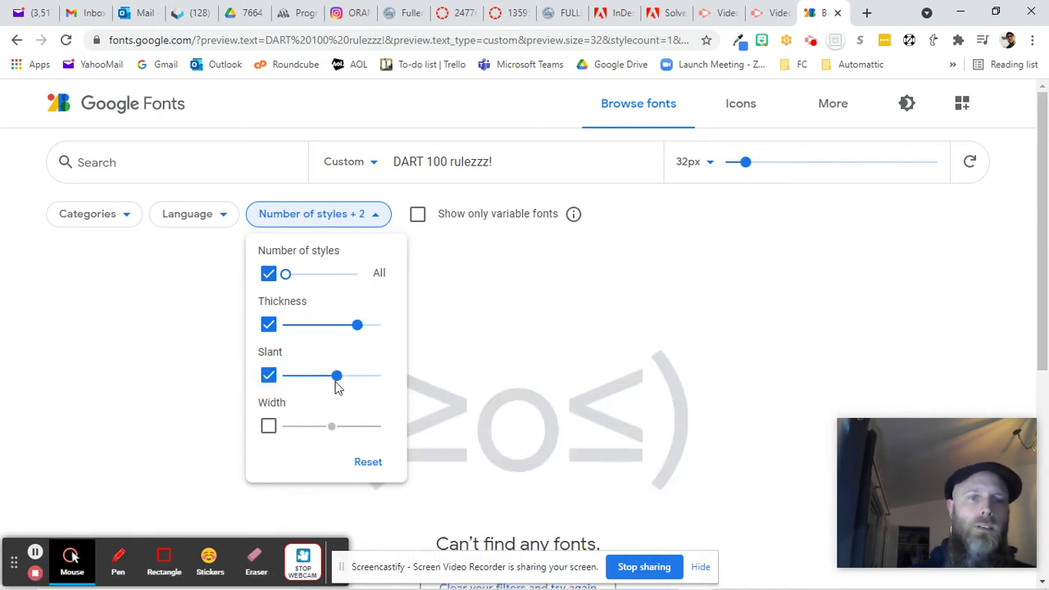
left_click(295, 375)
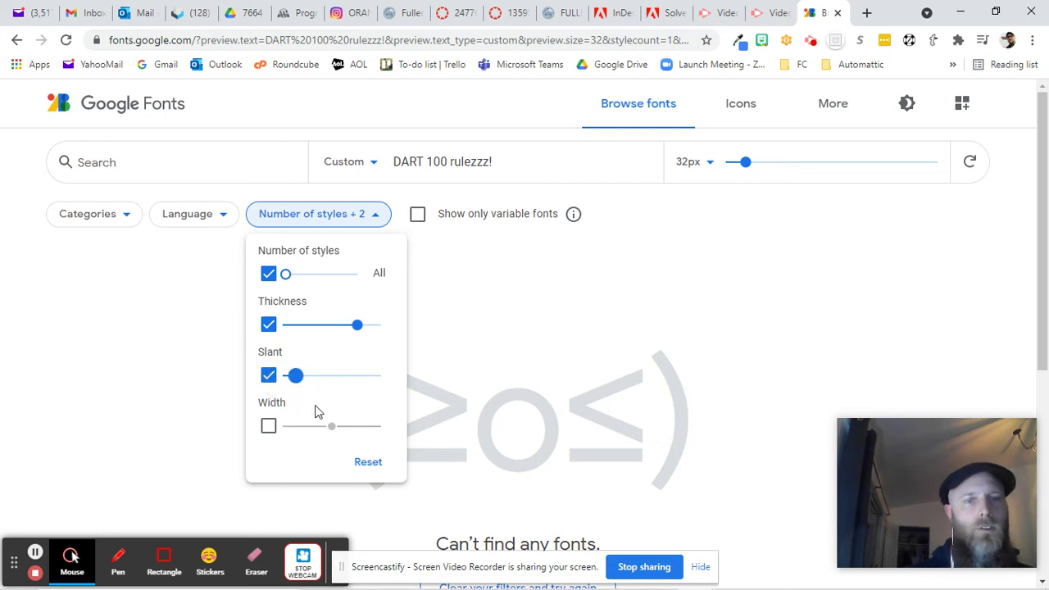
left_click(271, 379)
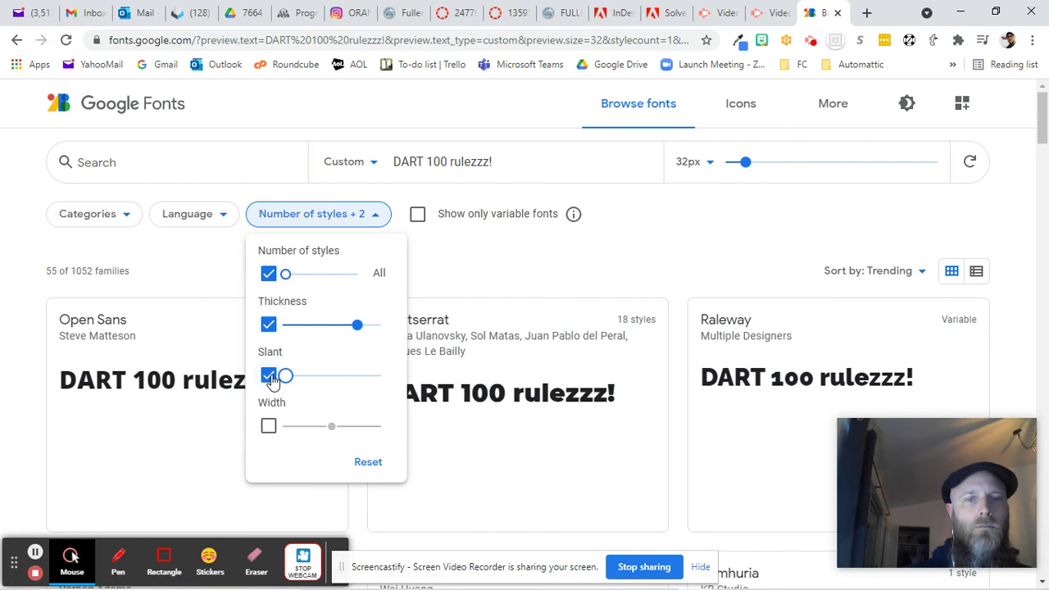
- Toggle the slant filter and enable the width filter slightly above the middle of its range
mouse_move(283, 375)
left_mouse_down()
mouse_move(295, 375)
mouse_move(272, 377)
left_mouse_up()
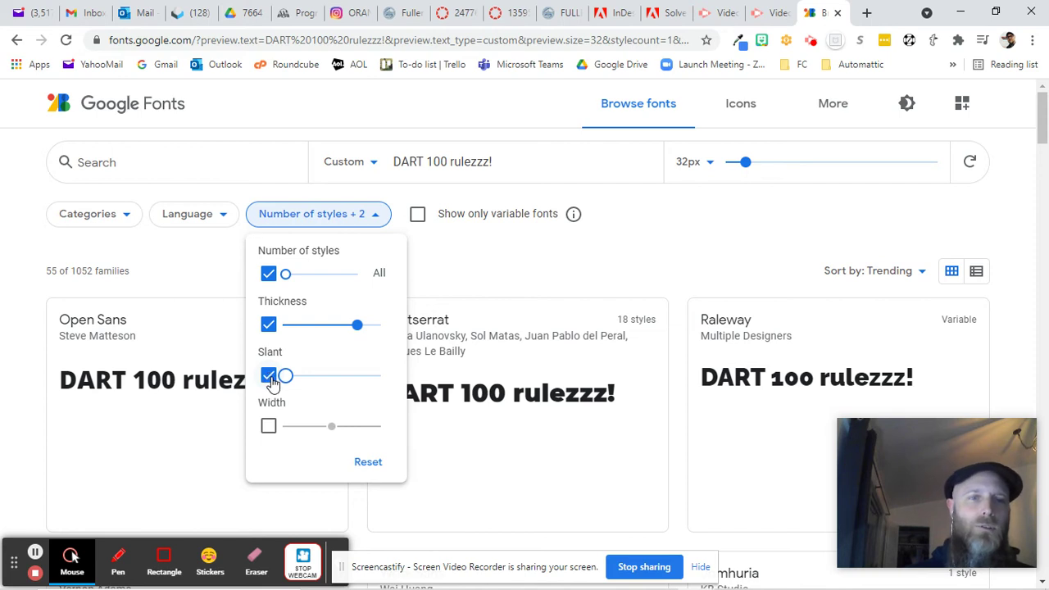
left_click(268, 376)
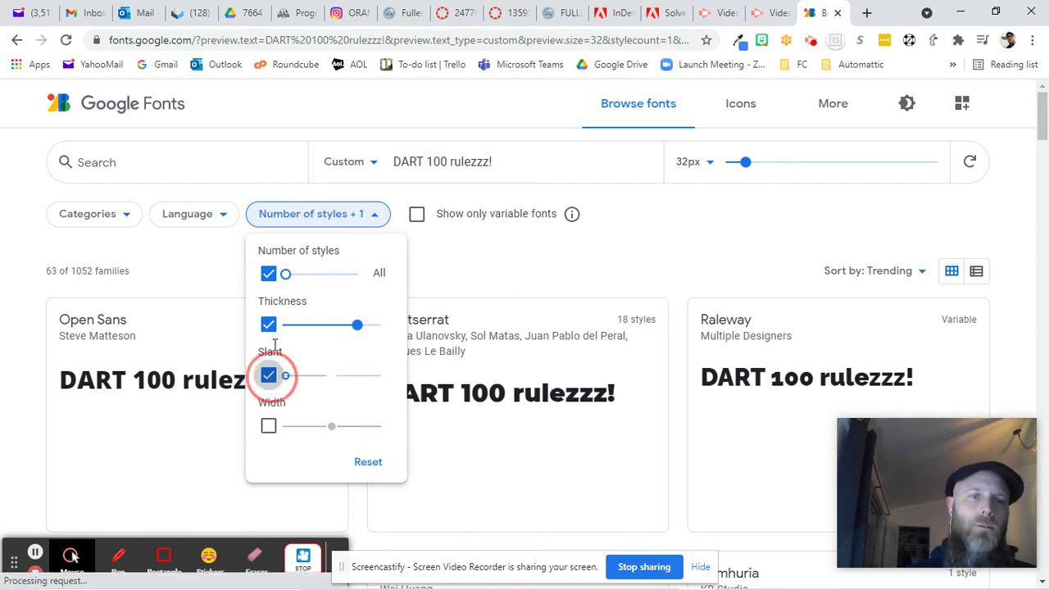
left_click(269, 427)
left_click(268, 375)
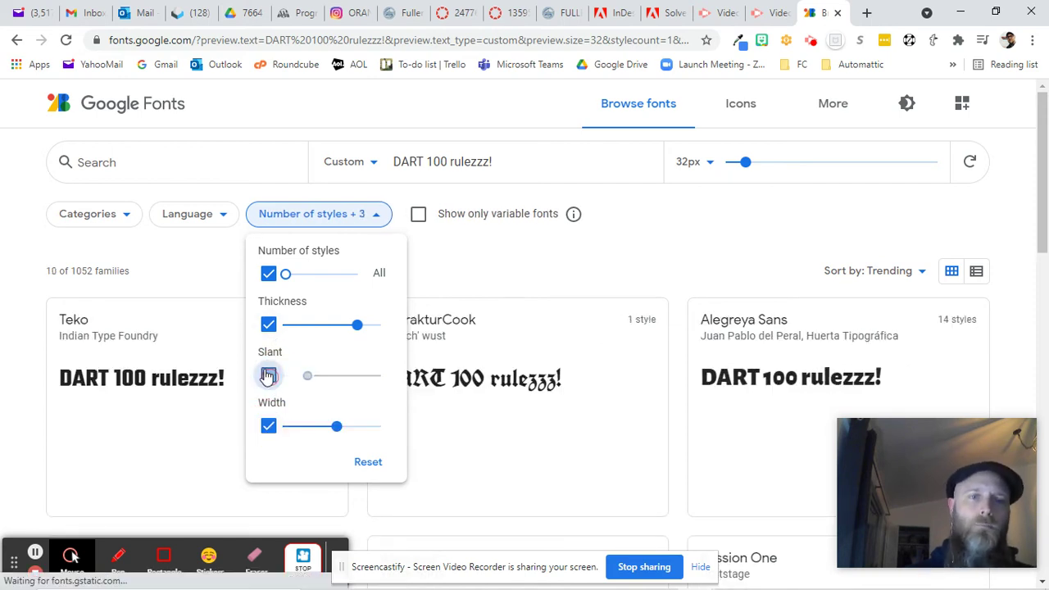
- Clear the number of styles, thickness, slant and width filters and close the font properties
left_click(269, 375)
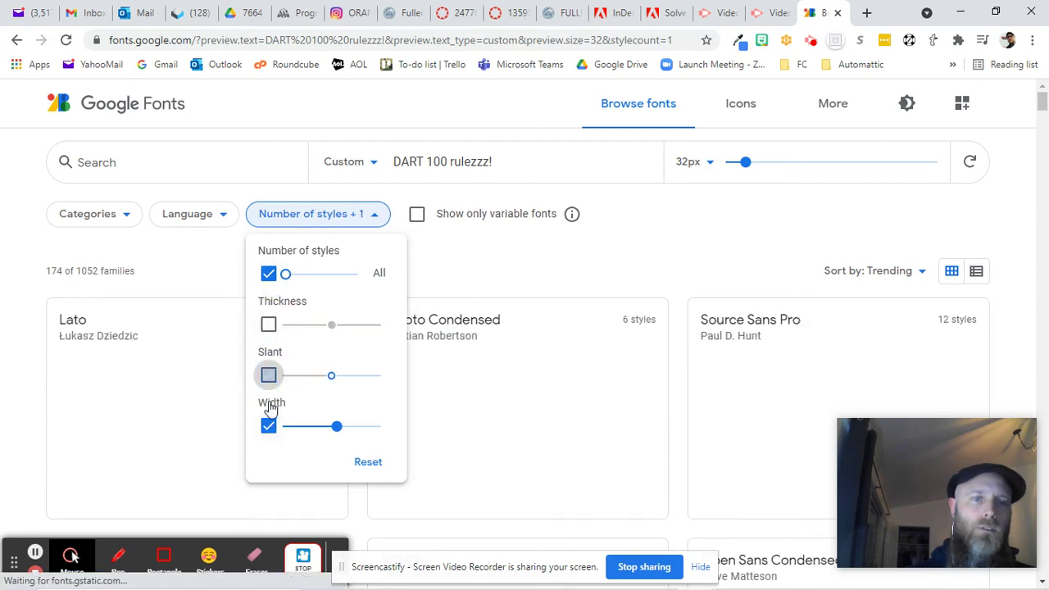
left_click(269, 426)
left_click(272, 277)
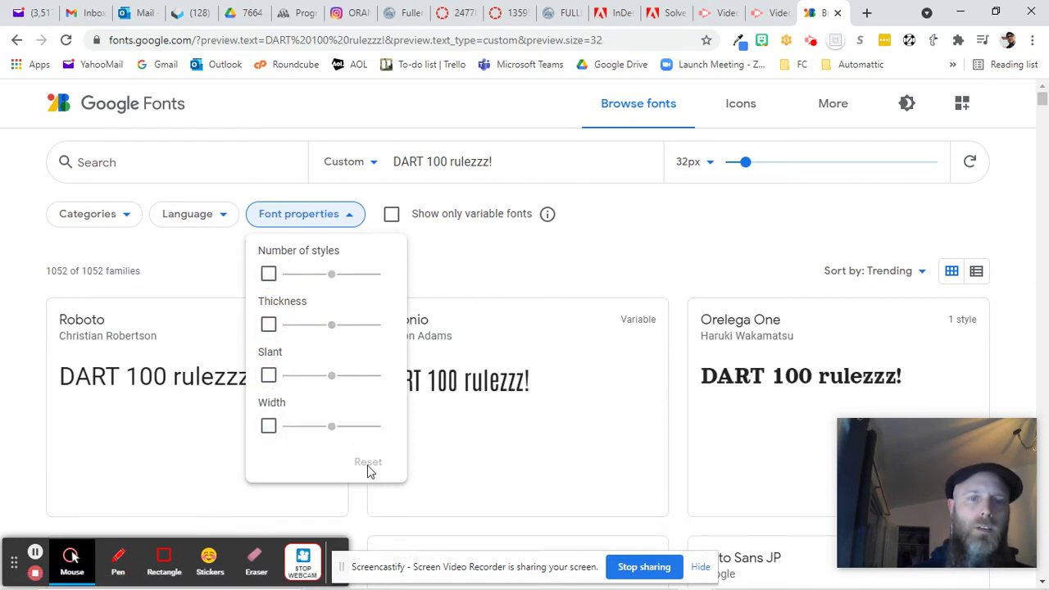
left_click(488, 270)
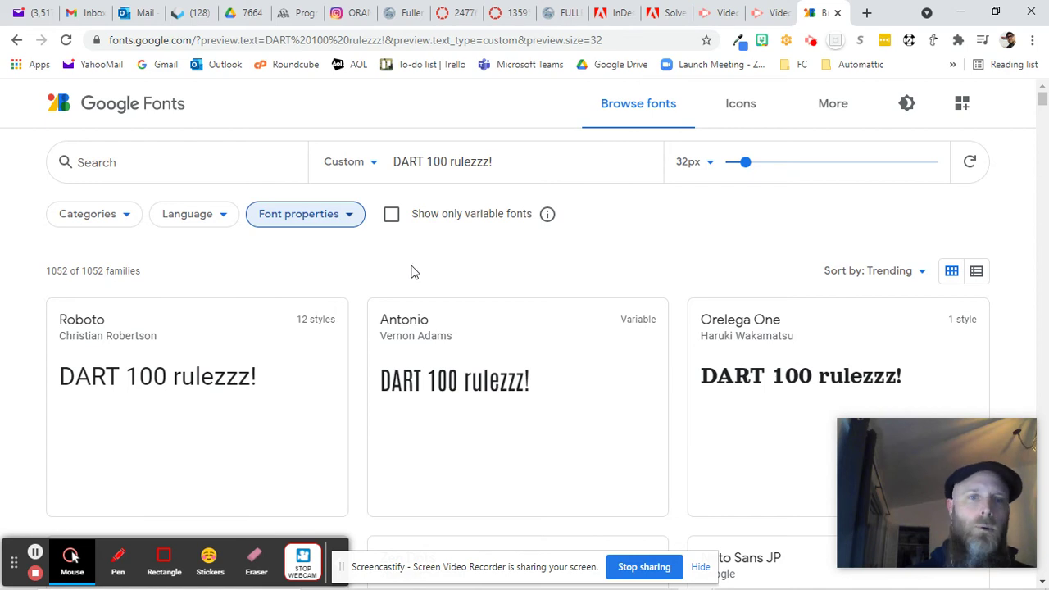
- Browse the unfiltered font list and open the Open Sans family page
scroll(351, 267, "down", 2)
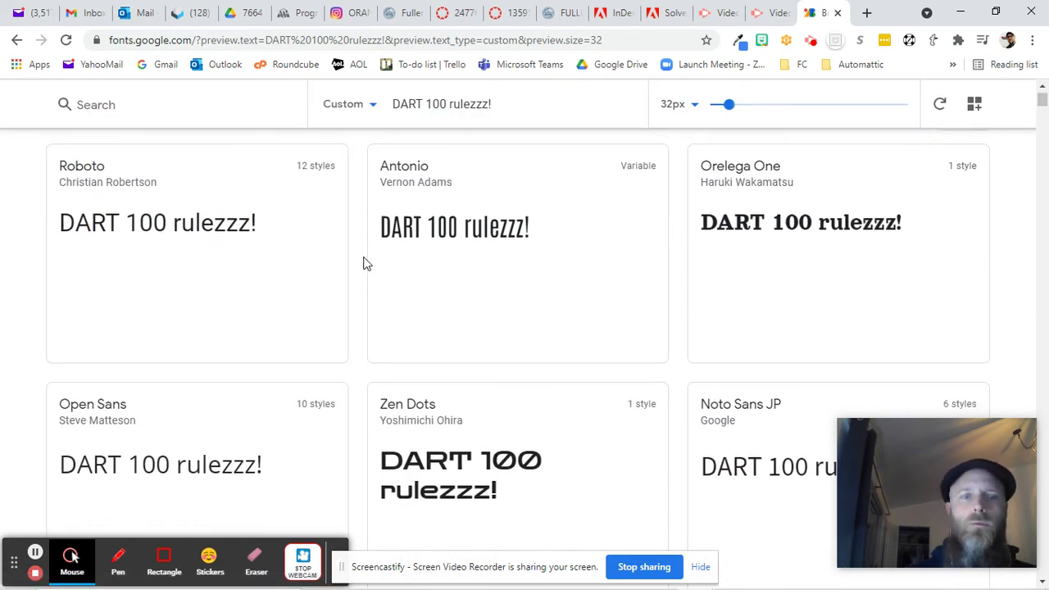
scroll(208, 276, "down", 3)
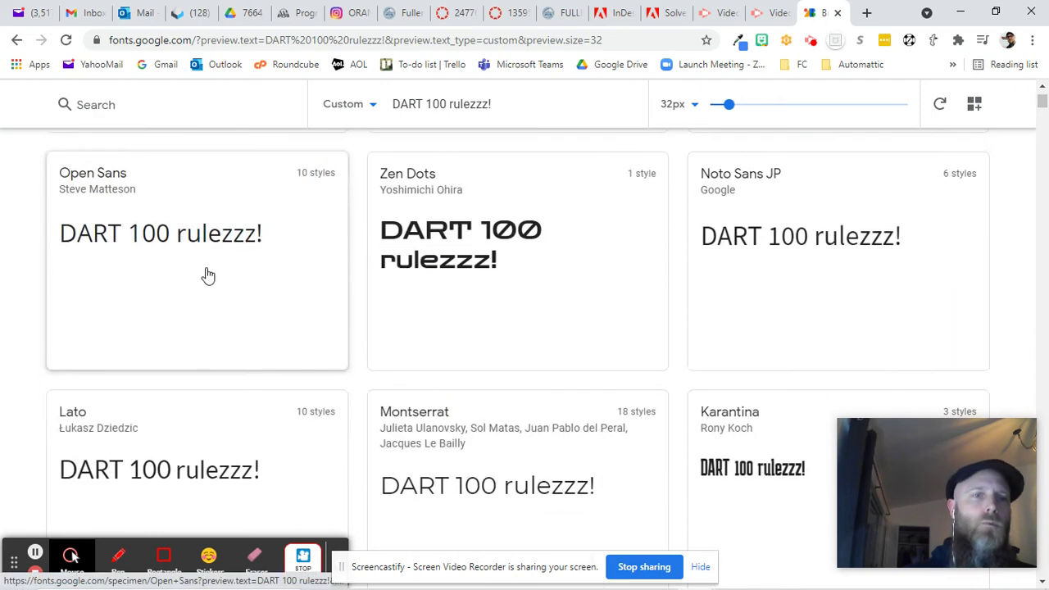
left_click(158, 184)
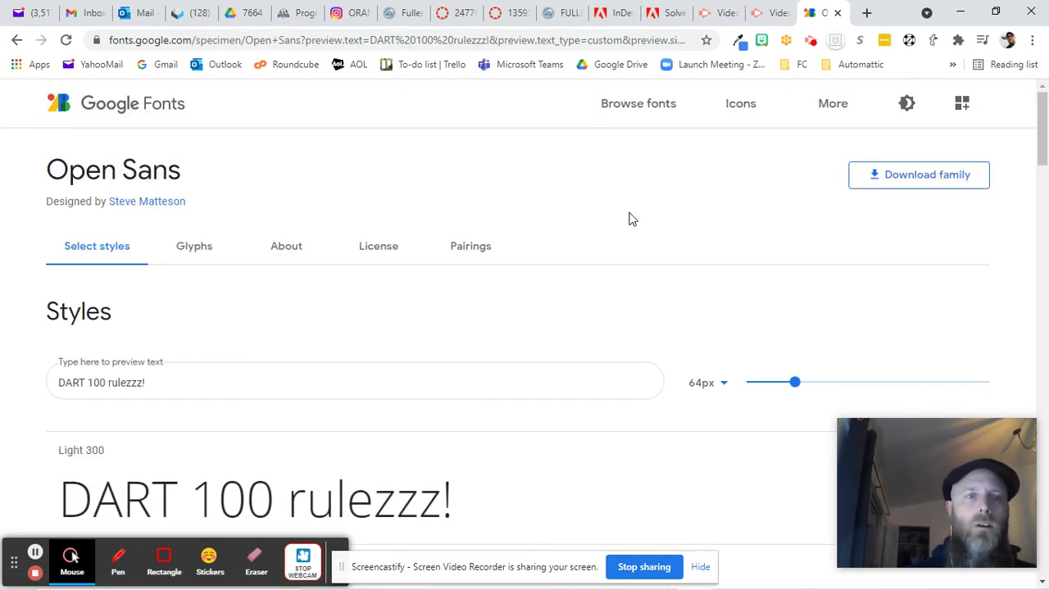
- Examine the Open Sans style previews from Light 300 through Extra-bold 800 italic, highlighting several style names along the way
scroll(590, 211, "down", 2)
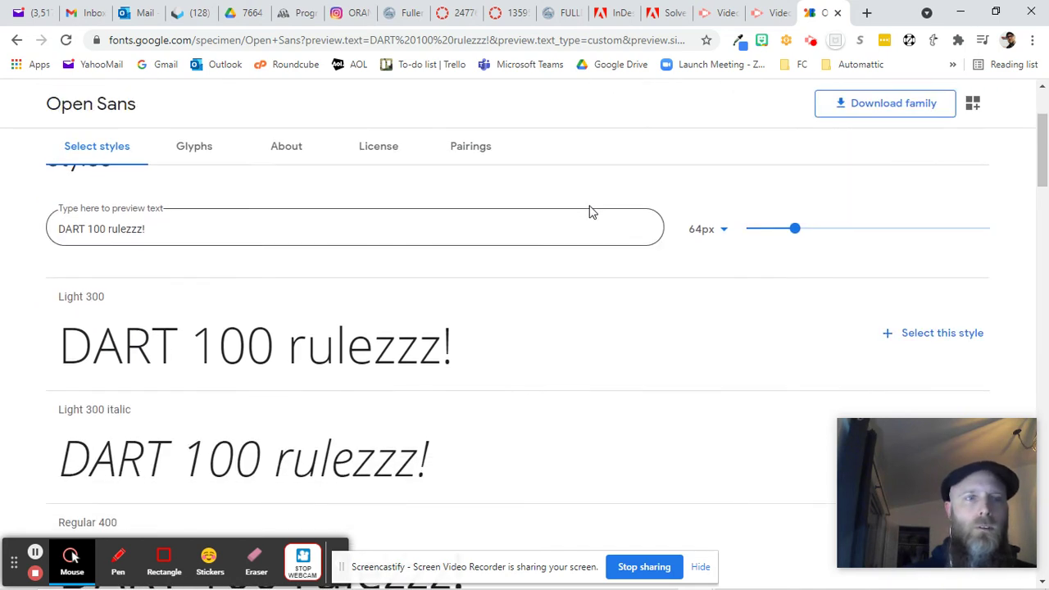
scroll(592, 212, "up", 2)
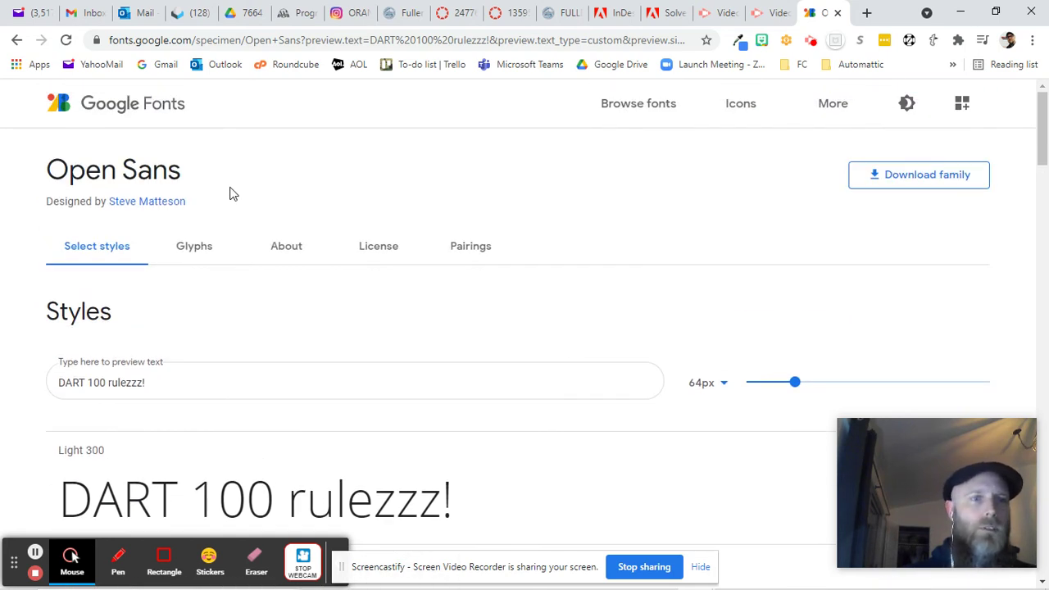
scroll(234, 311, "down", 3)
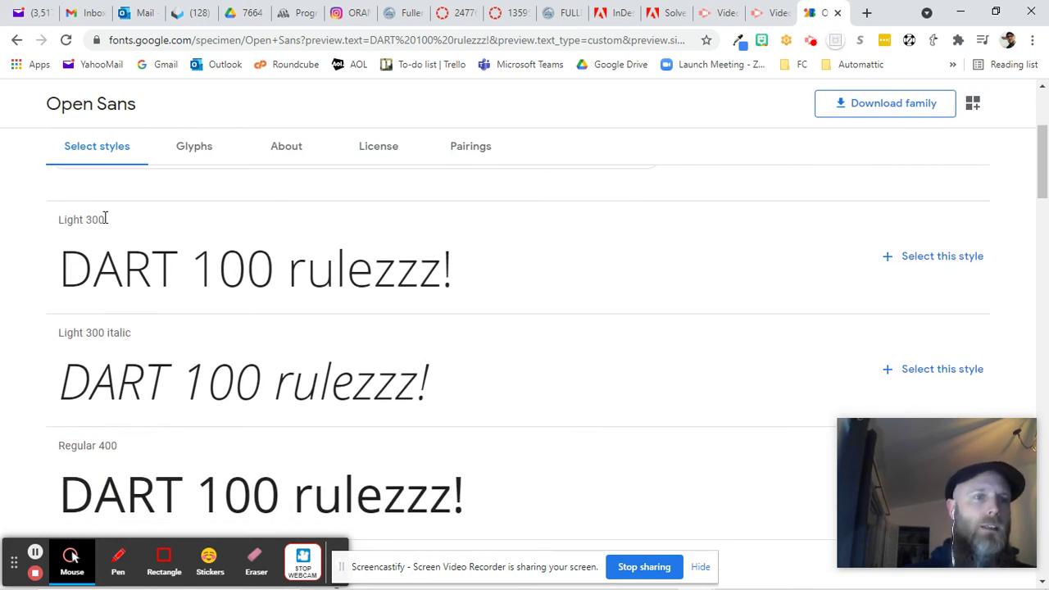
left_click_drag(105, 218, 78, 286)
left_click_drag(67, 334, 152, 330)
scroll(140, 332, "down", 2)
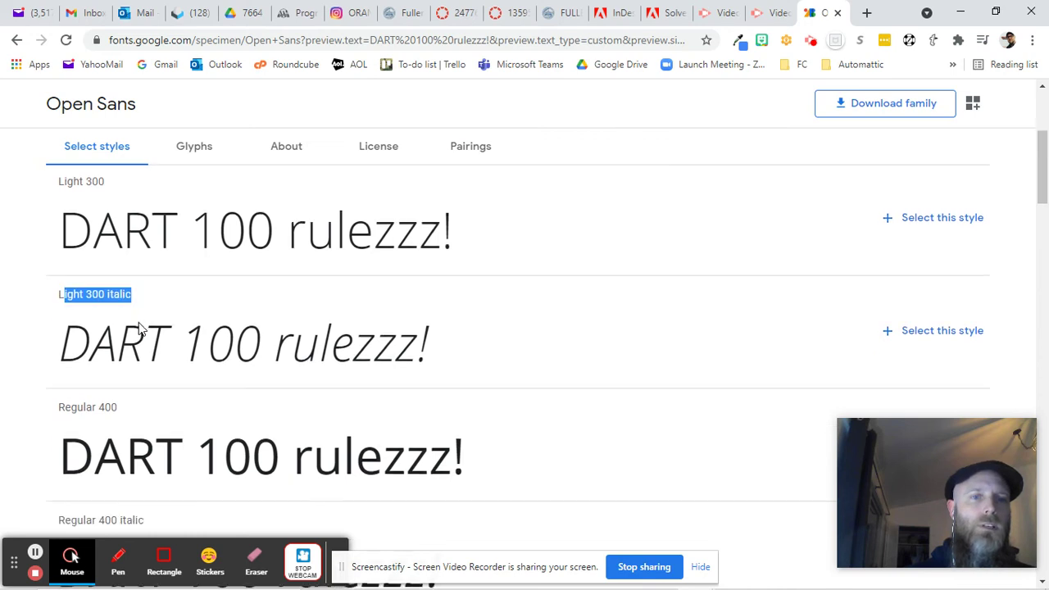
left_click_drag(62, 292, 128, 291)
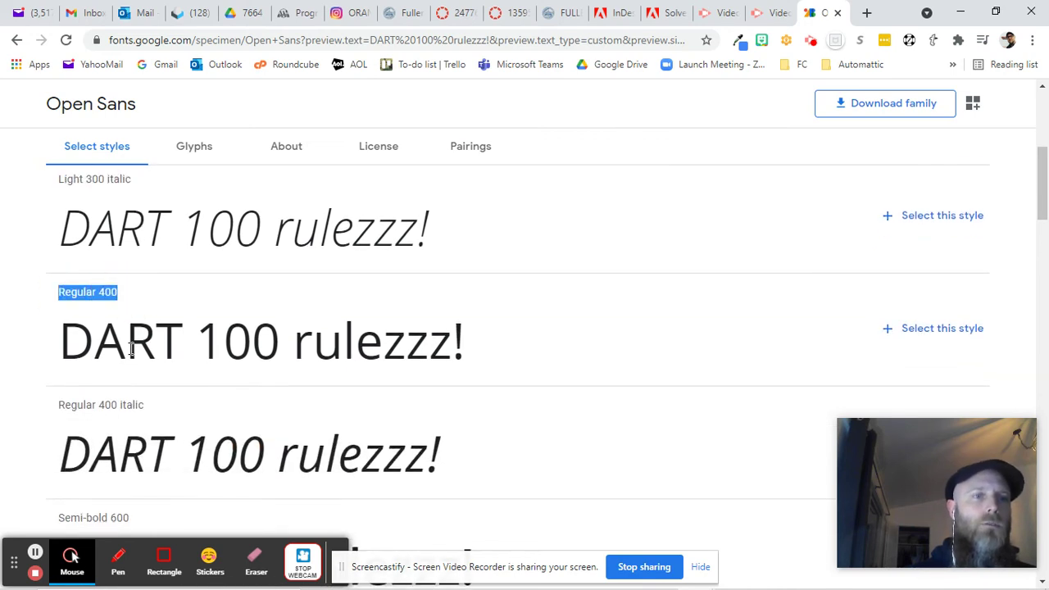
scroll(75, 333, "down", 1)
left_click_drag(65, 329, 161, 350)
scroll(102, 348, "down", 1)
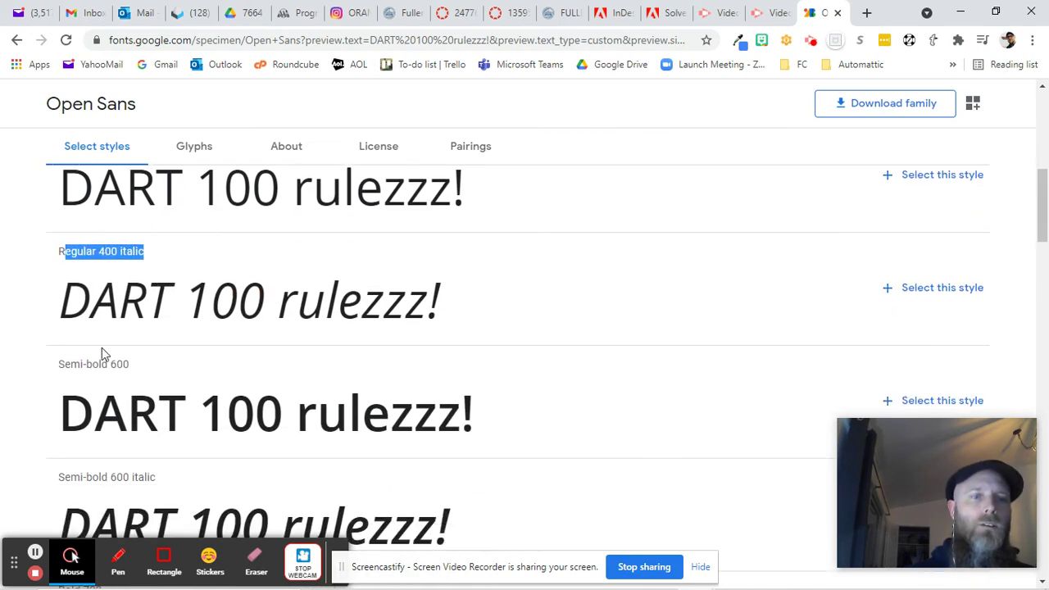
left_click_drag(60, 363, 134, 363)
scroll(125, 364, "down", 11)
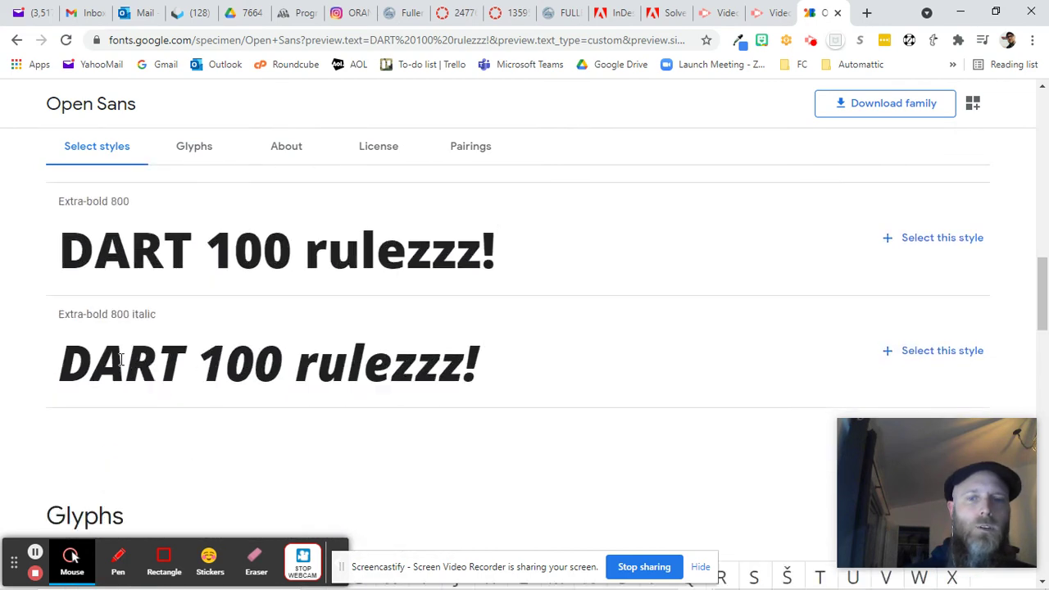
scroll(122, 361, "up", 14)
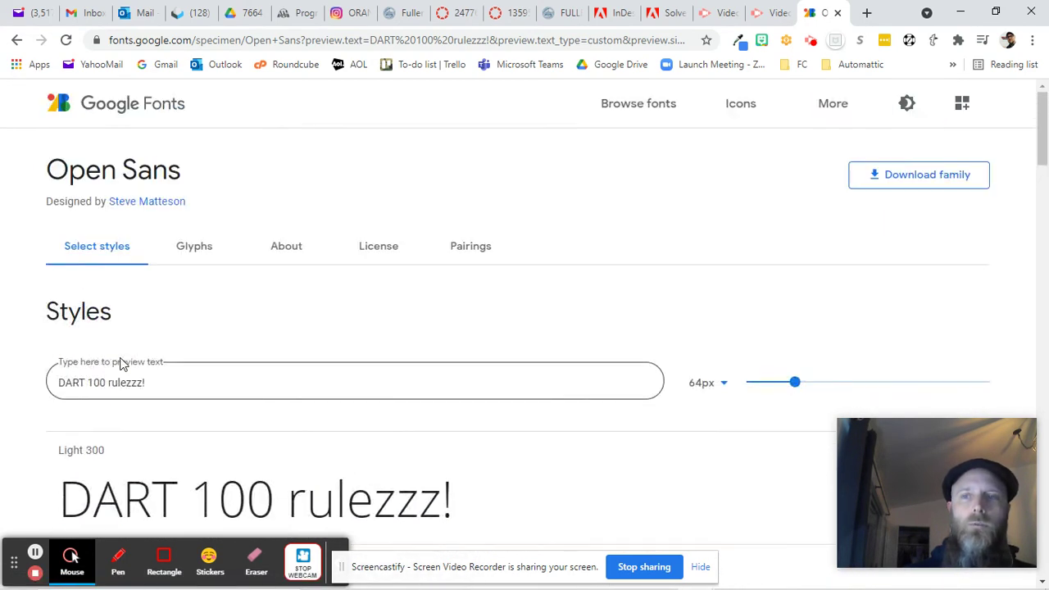
- Download the Open Sans family, add its Light 300 style to the selection and dismiss the sharing tip
left_click(881, 182)
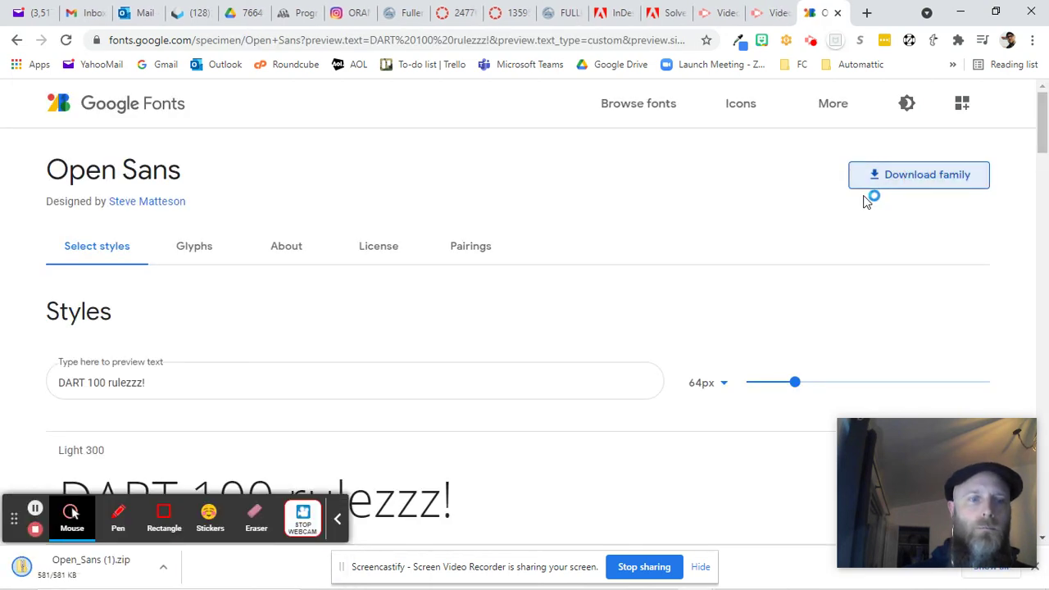
scroll(721, 287, "down", 3)
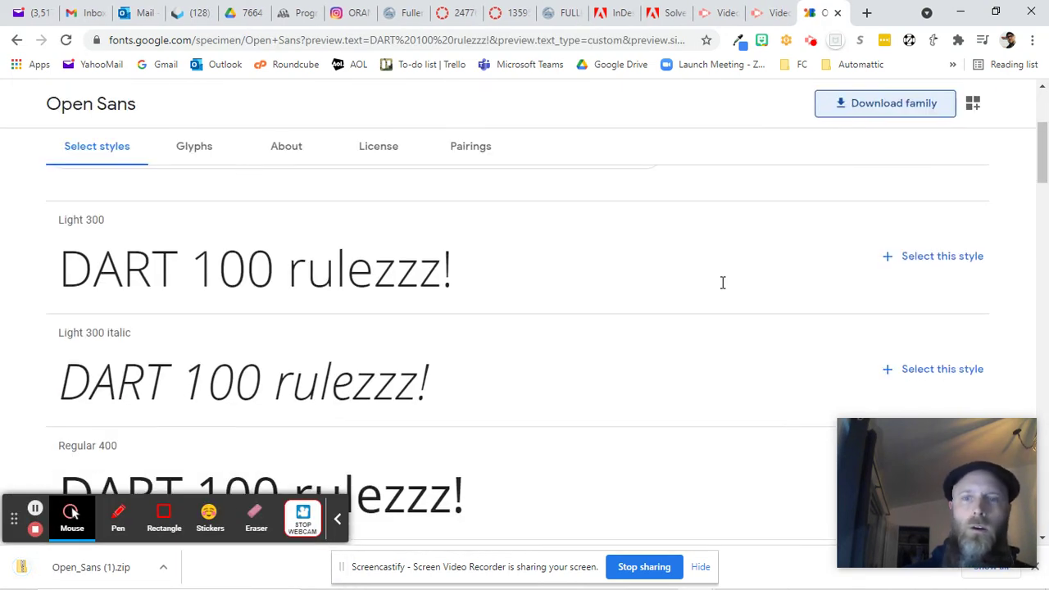
left_click(890, 259)
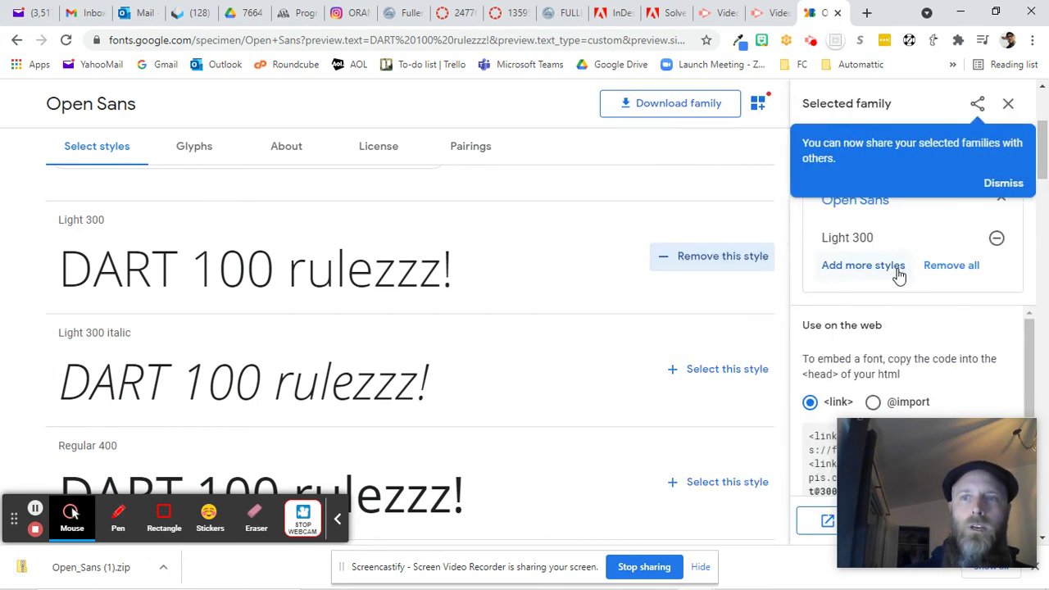
left_click(1003, 185)
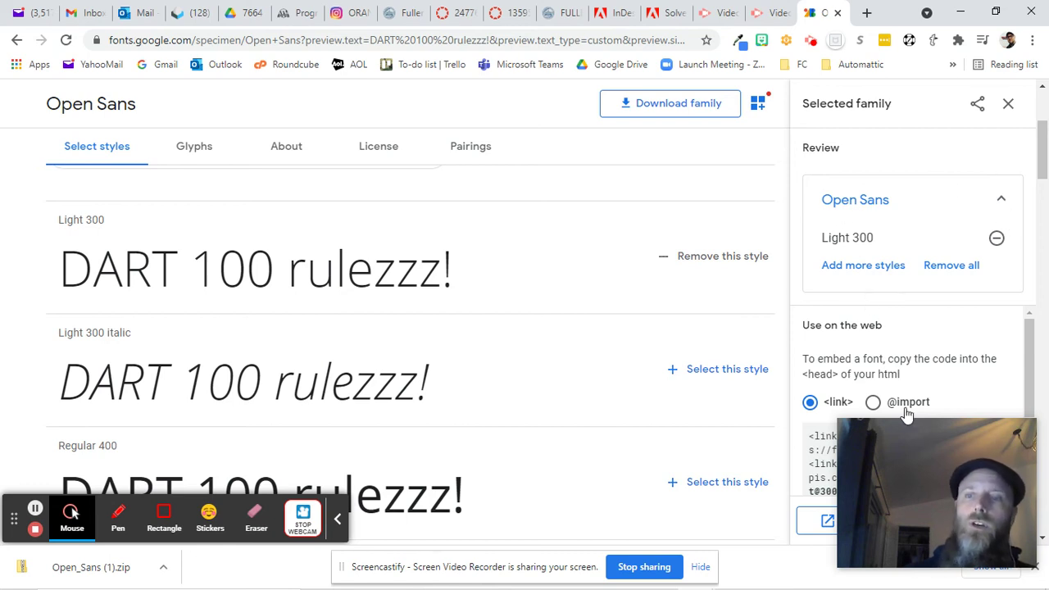
- Highlight the selected Light 300 style's <link> embed code and the CSS font-family rule for Open Sans
left_click_drag(915, 444, 458, 427)
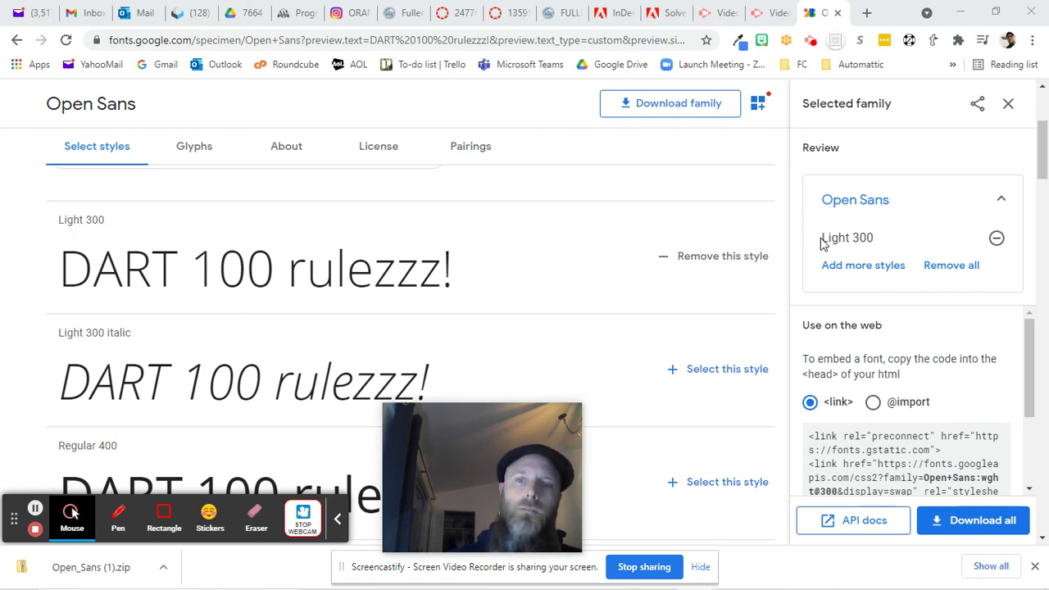
left_click_drag(822, 238, 866, 238)
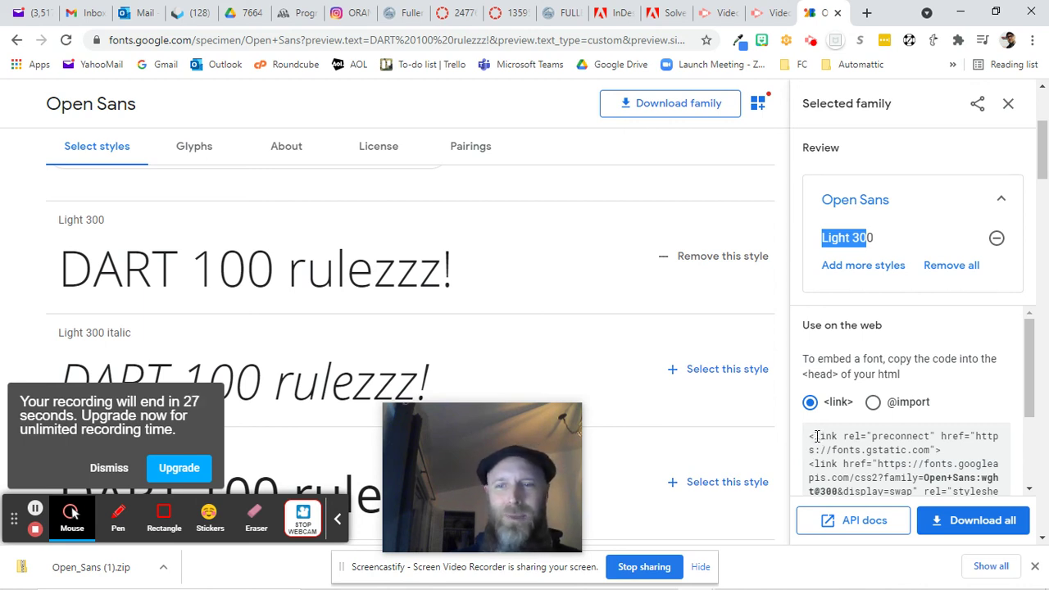
left_click_drag(809, 441, 885, 401)
scroll(885, 401, "up", 1)
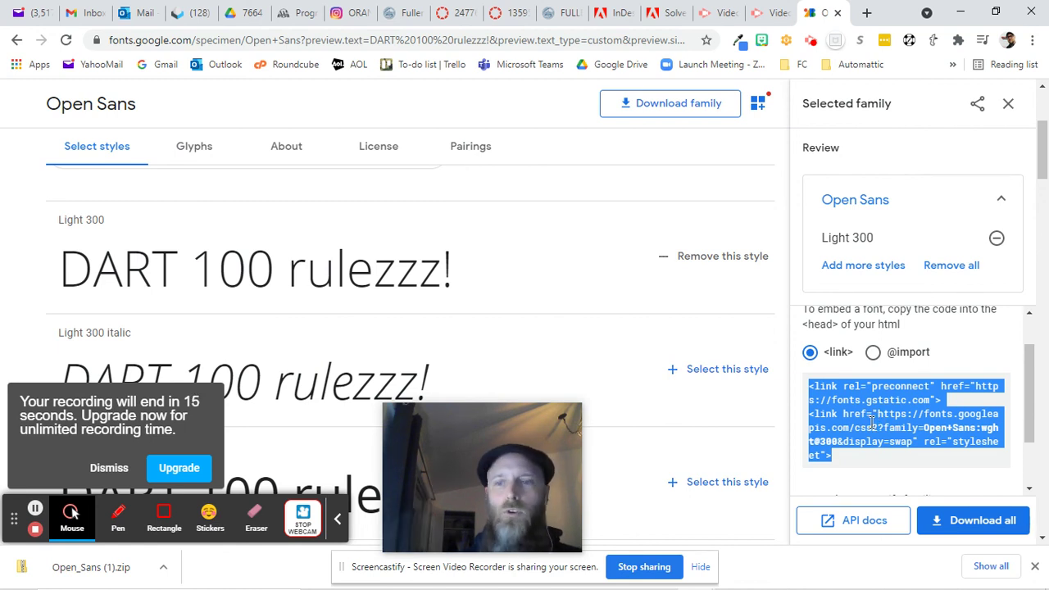
scroll(884, 414, "down", 1)
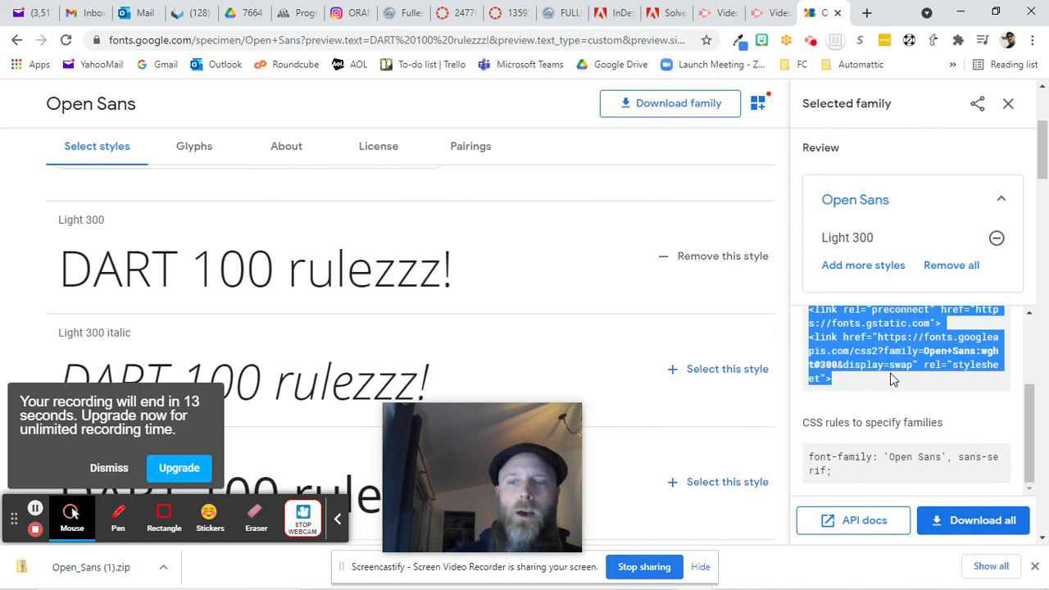
left_click_drag(849, 465, 796, 457)
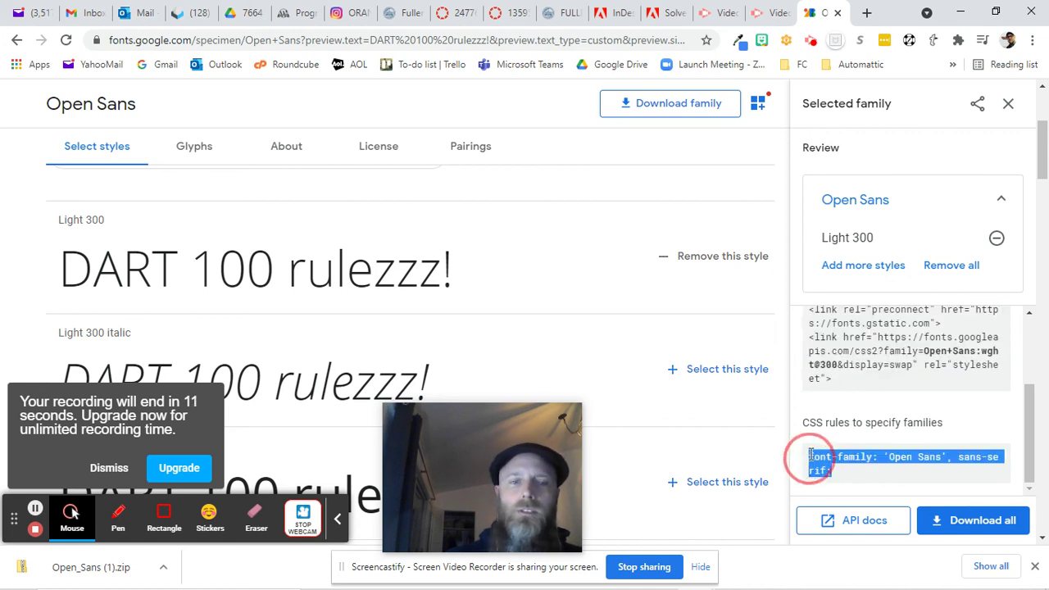